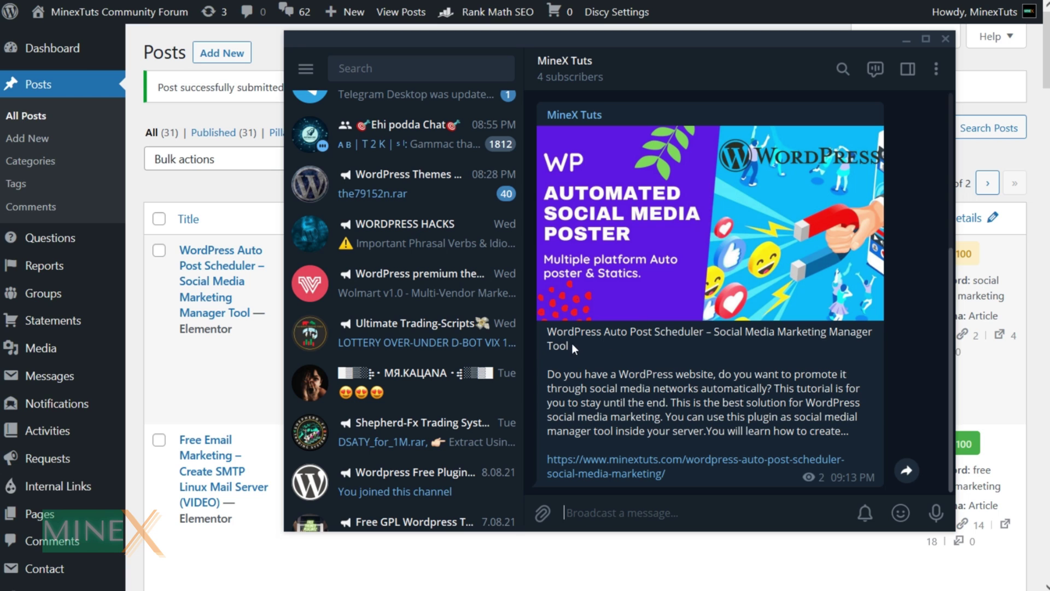
Scroll up through the auto-posted WordPress article in the MineX Tuts channel
scroll(732, 335, up, 3)
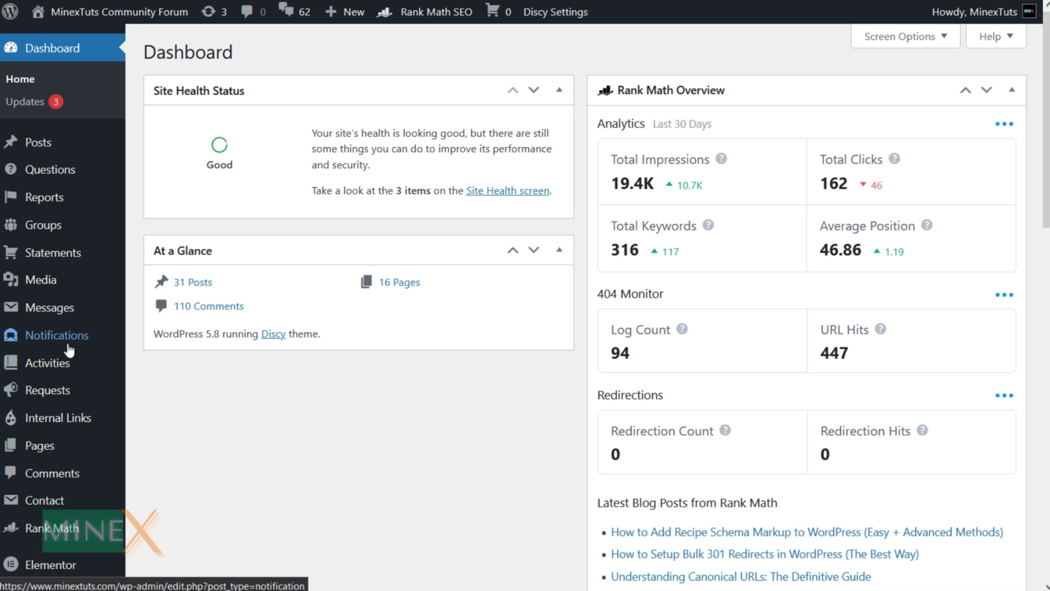
Search the plugin directory for 'tele' and install the WP Telegram plugin
mouse_move(82, 432)
scroll(82, 432, down, 5)
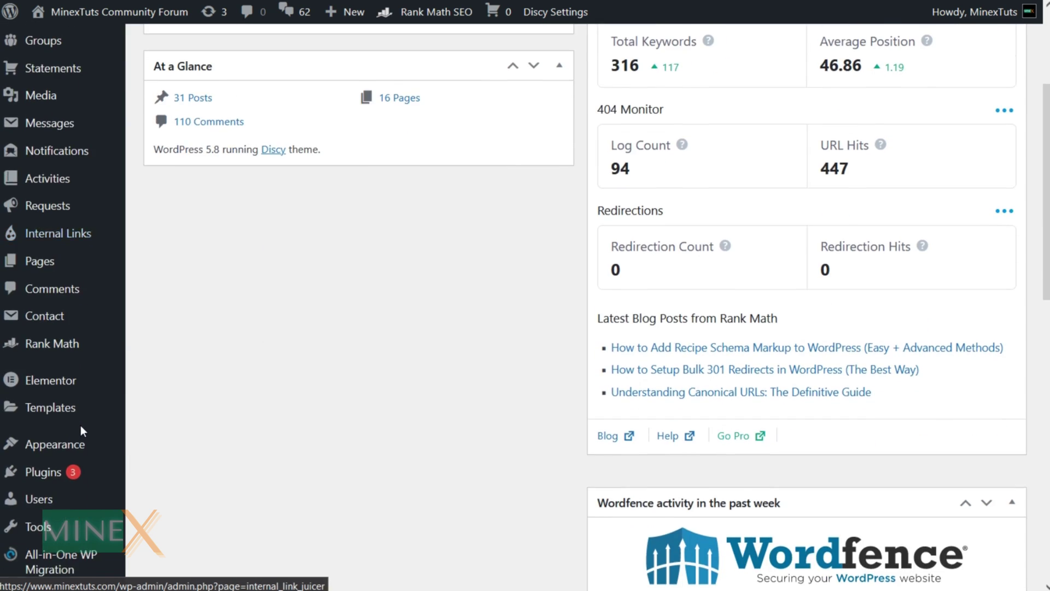
mouse_move(51, 368)
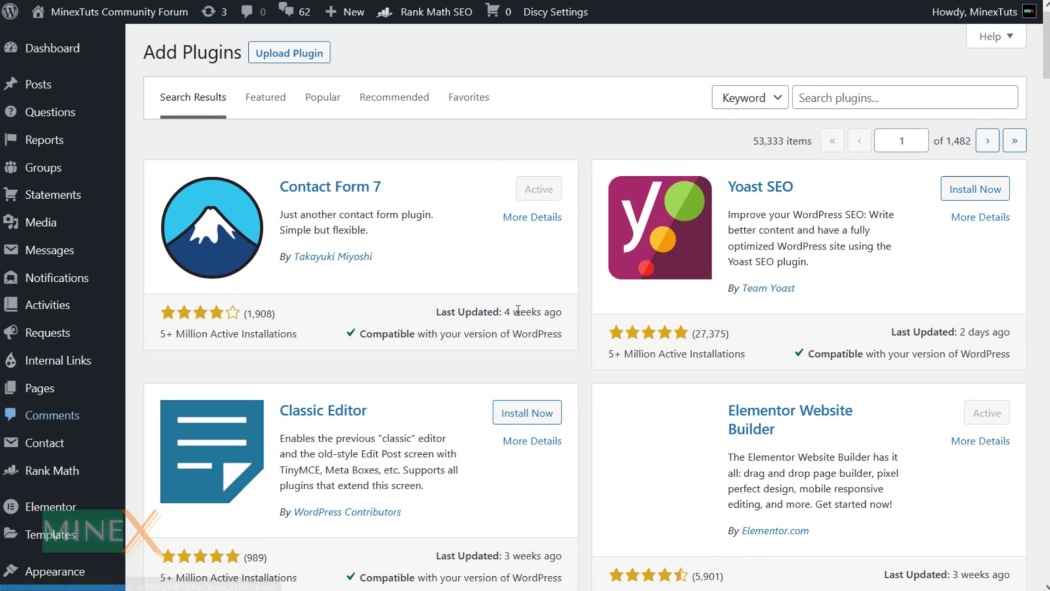
click(850, 98)
text(telegram)
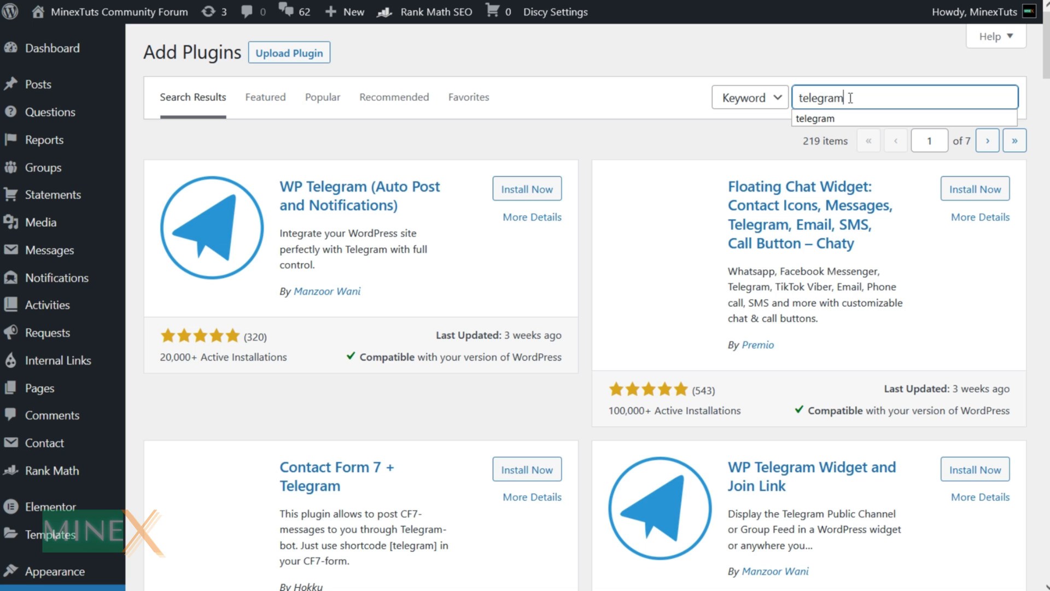
click(527, 189)
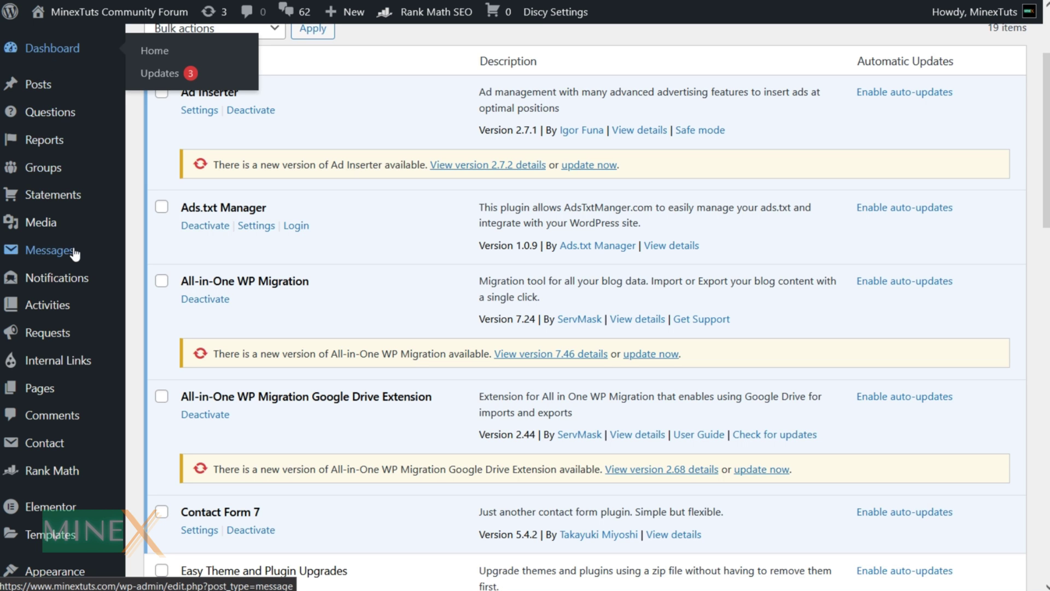
Open the WP Telegram settings page, read the bot setup instructions, and raise the Telegram window
click(72, 337)
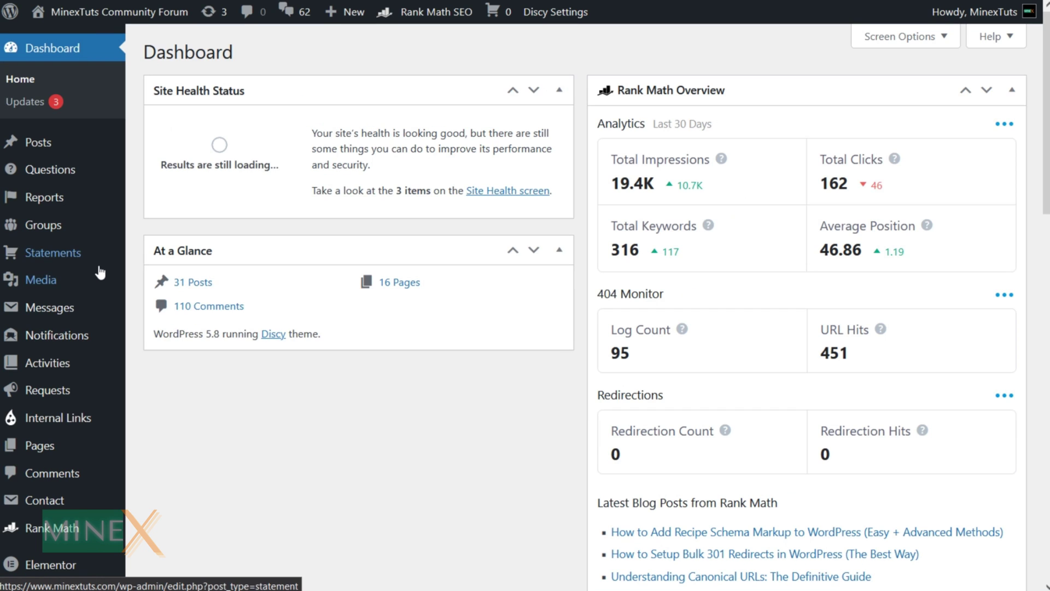
scroll(100, 280, down, 7)
mouse_move(101, 281)
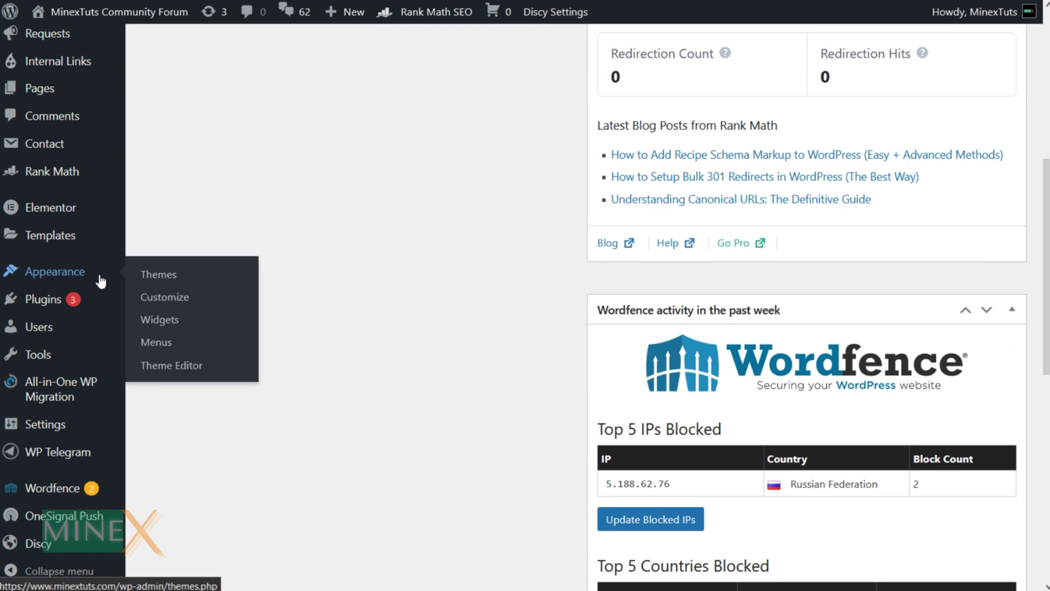
click(74, 453)
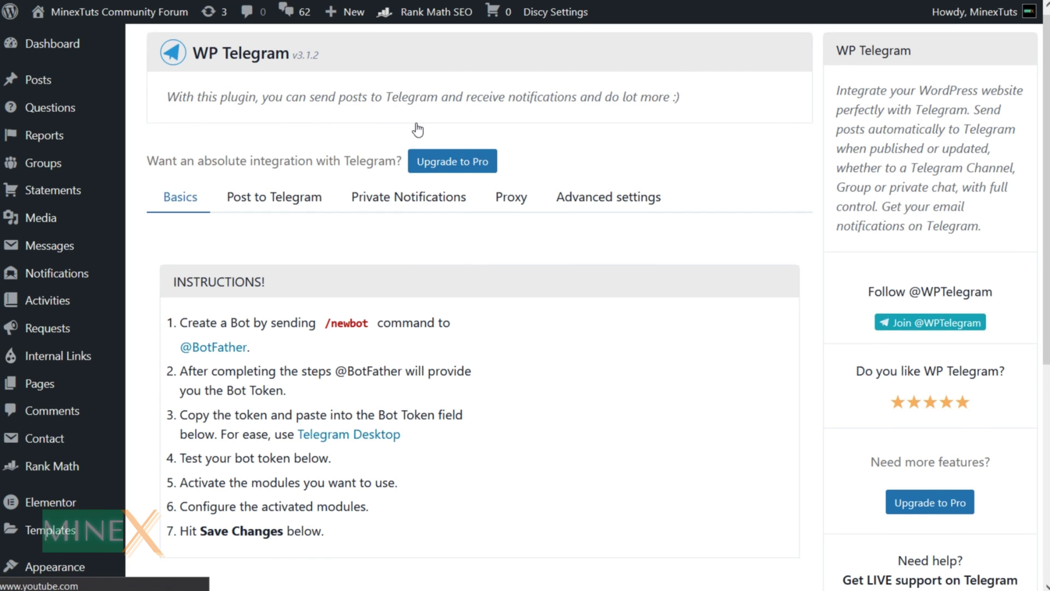
scroll(418, 129, down, 3)
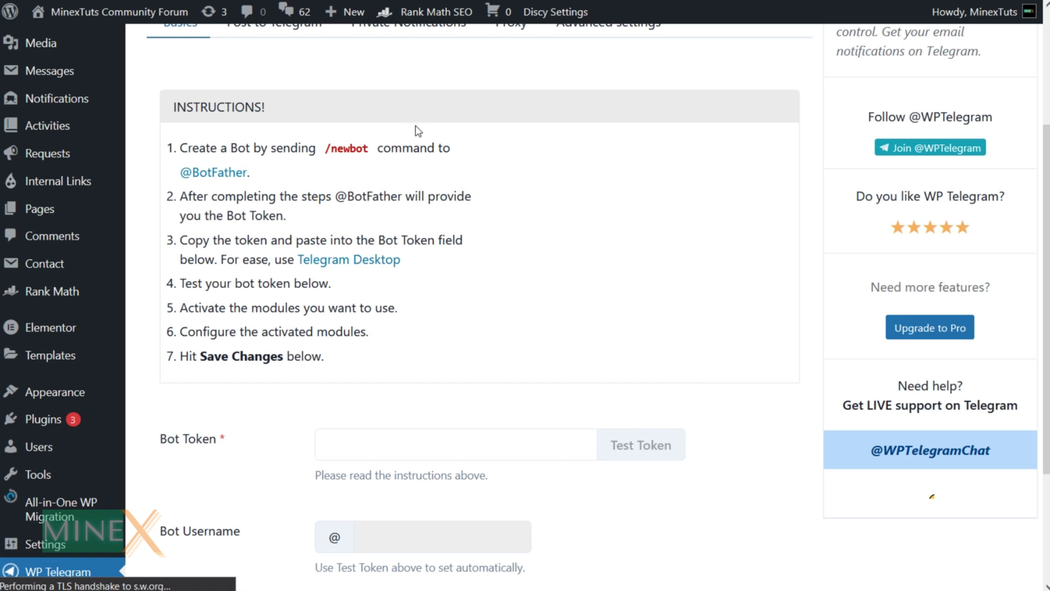
scroll(374, 166, up, 1)
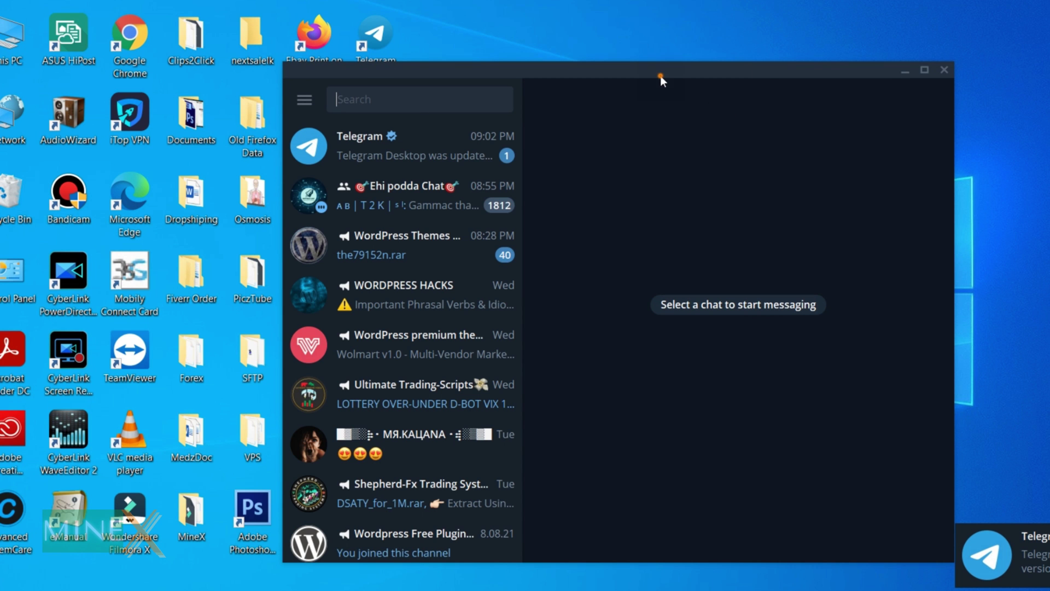
drag(661, 76, 662, 45)
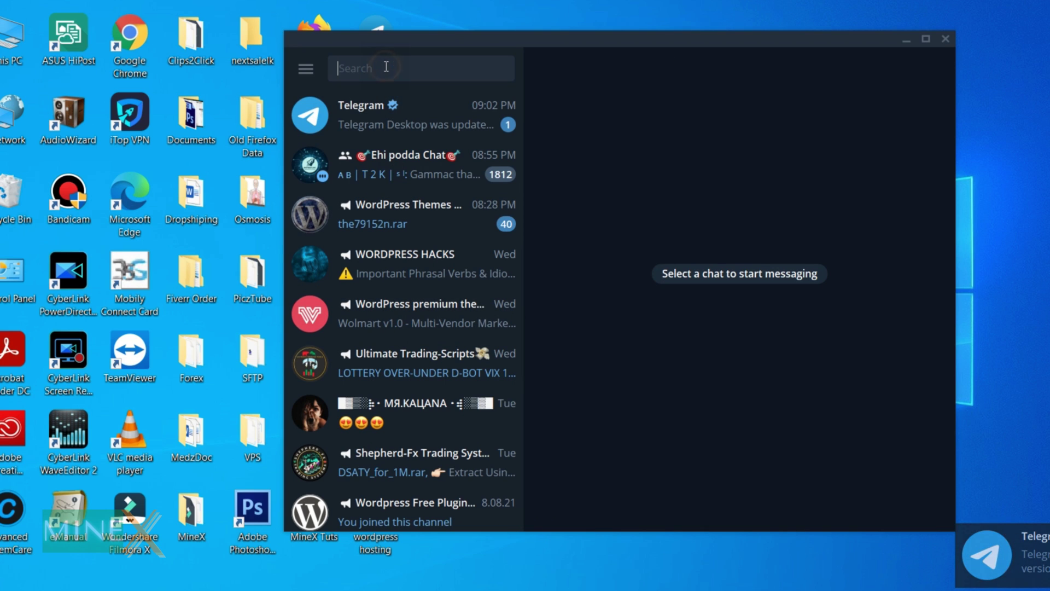
text(@BotFather.)
key(BackSpace)
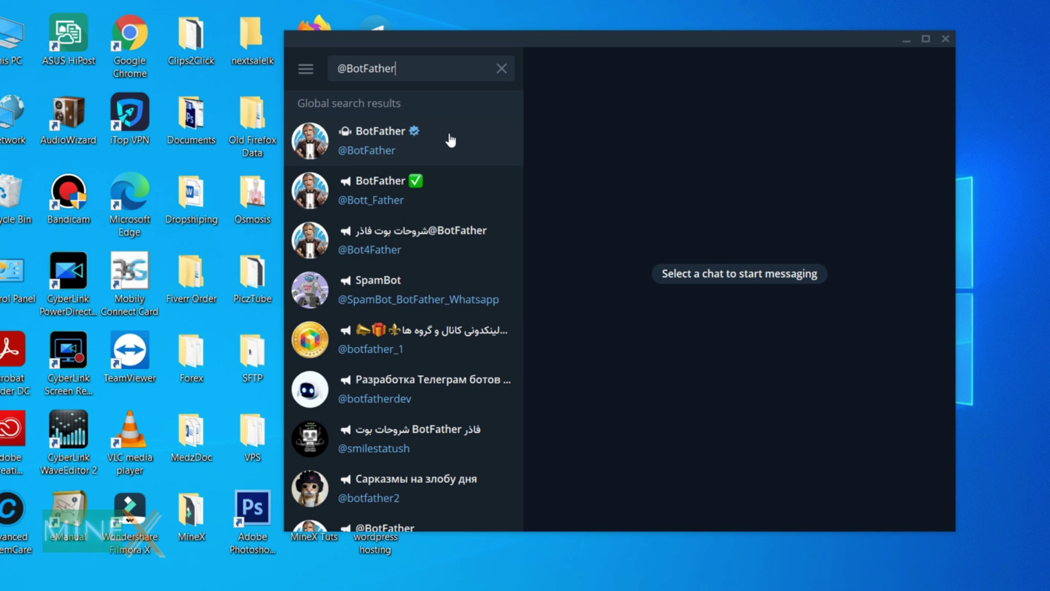
click(466, 139)
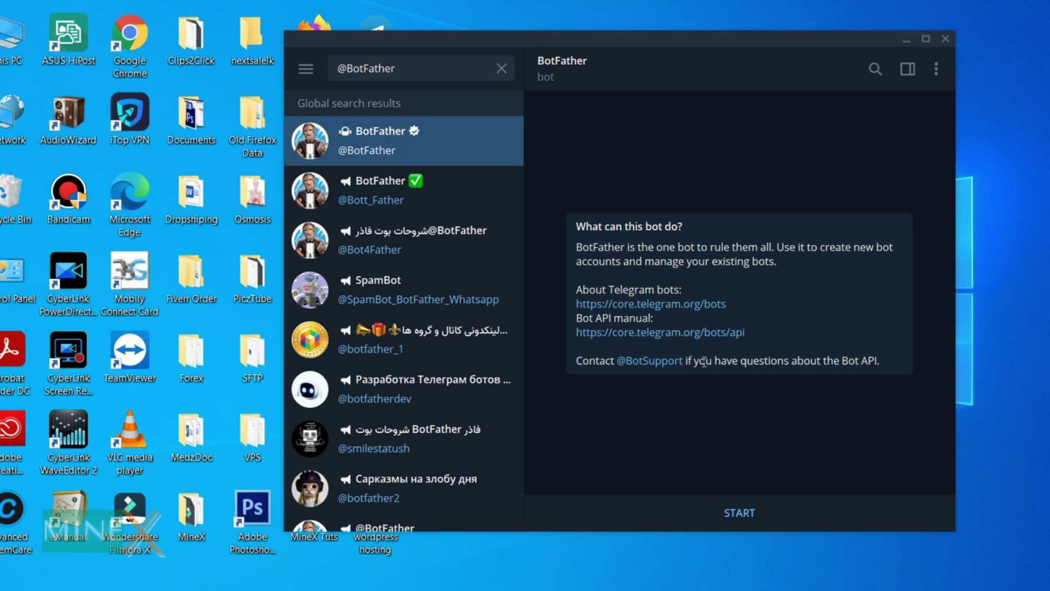
click(730, 508)
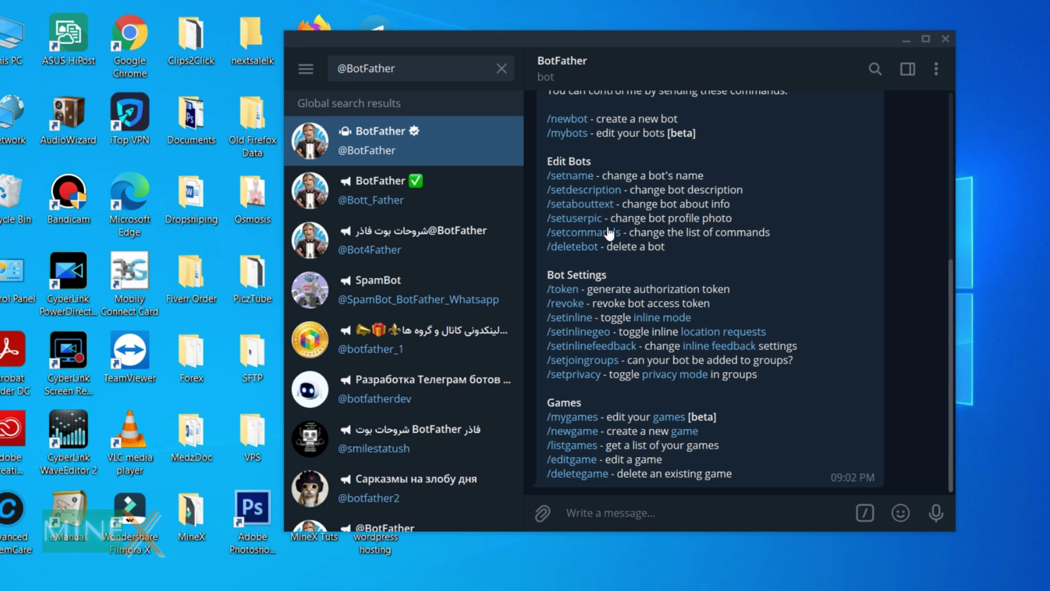
Create bot 'minextuts' with username 'minextuts_bot' and select its access token
click(569, 120)
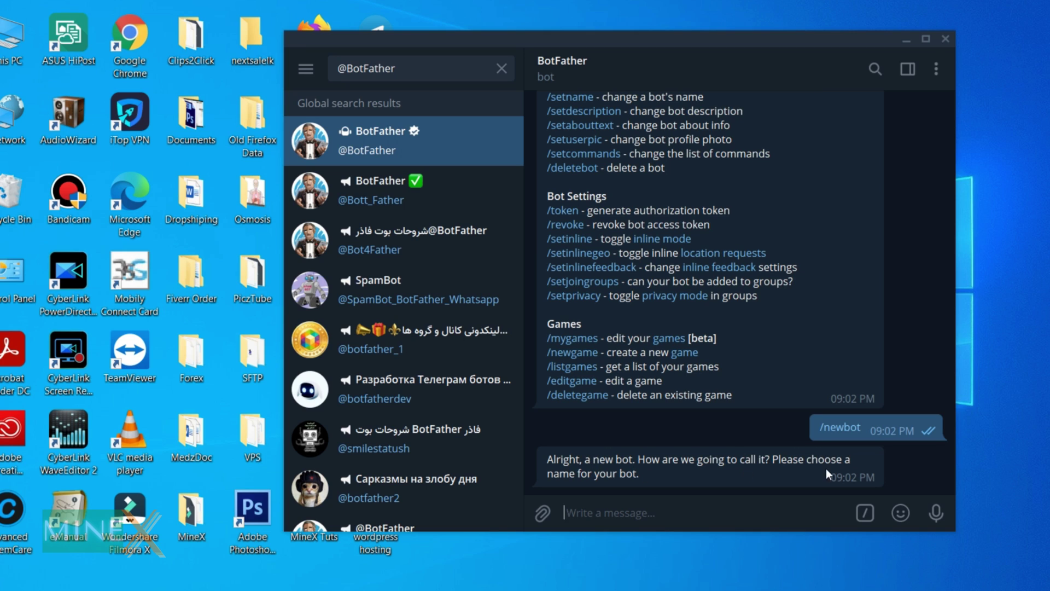
text(minext)
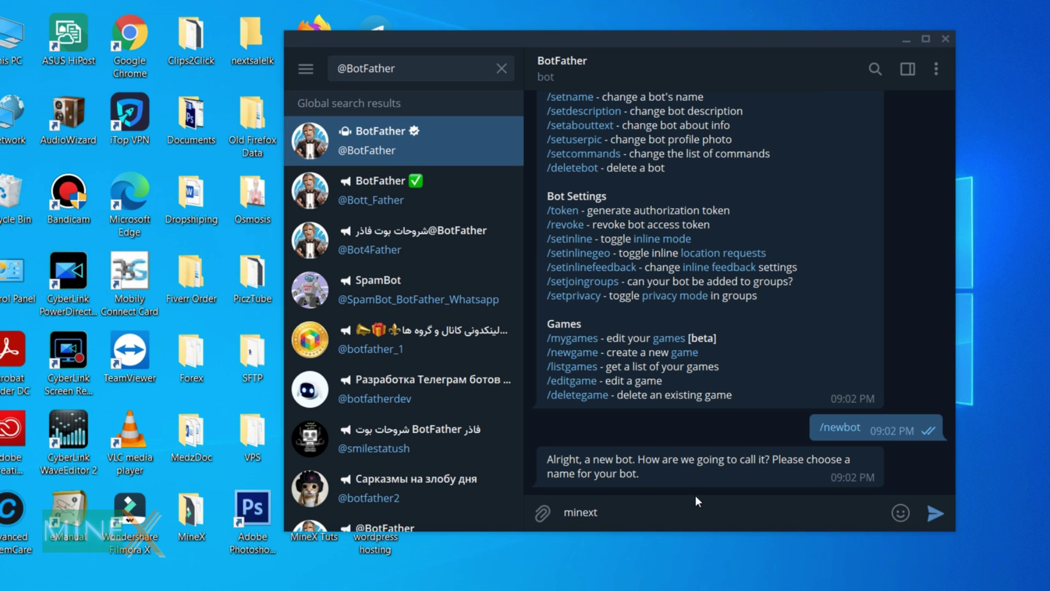
text(uts)
key(Return)
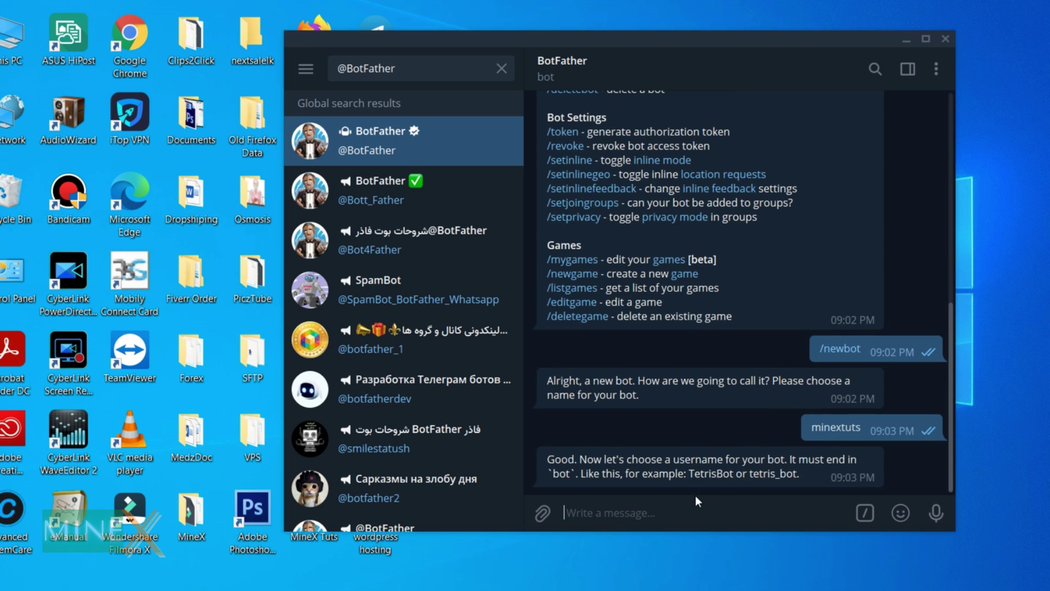
text(m)
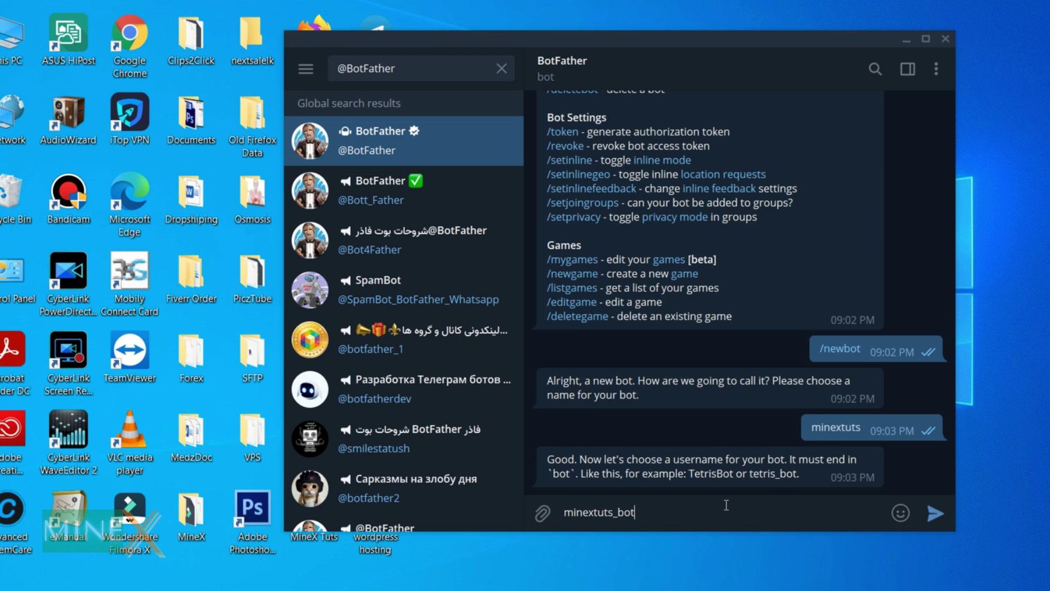
text(inextuts_bot)
key(Return)
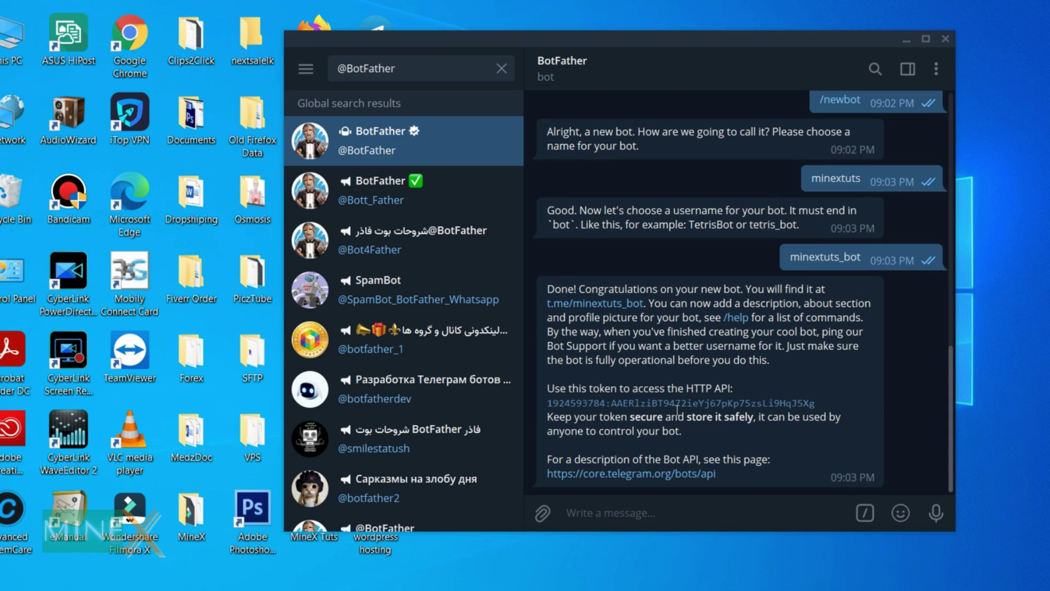
drag(546, 403, 831, 398)
key(ctrl+c)
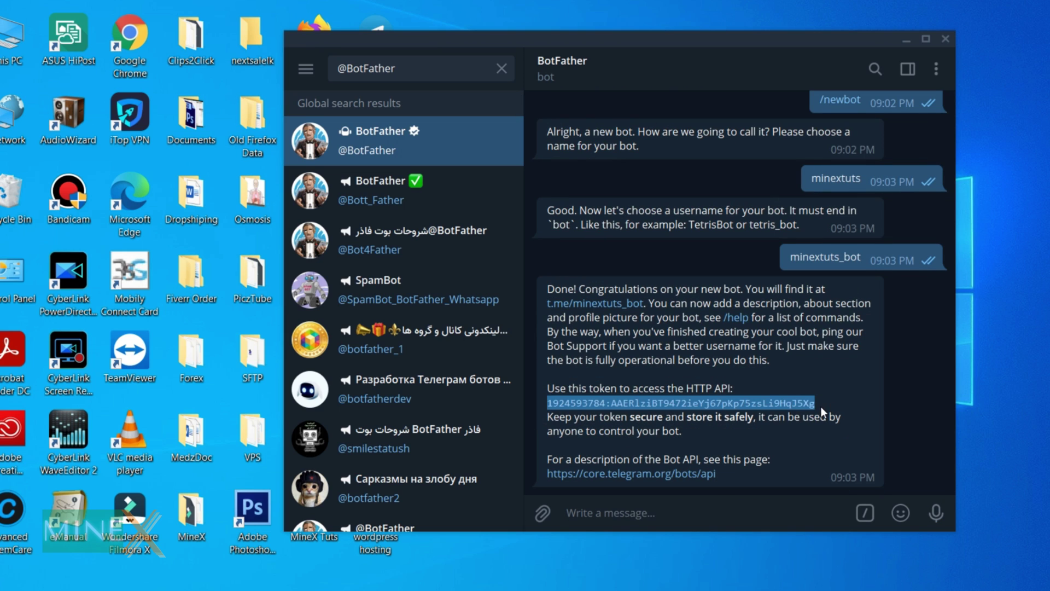
Paste the minextuts_bot token into Bot Token, test it, and save the settings
click(269, 481)
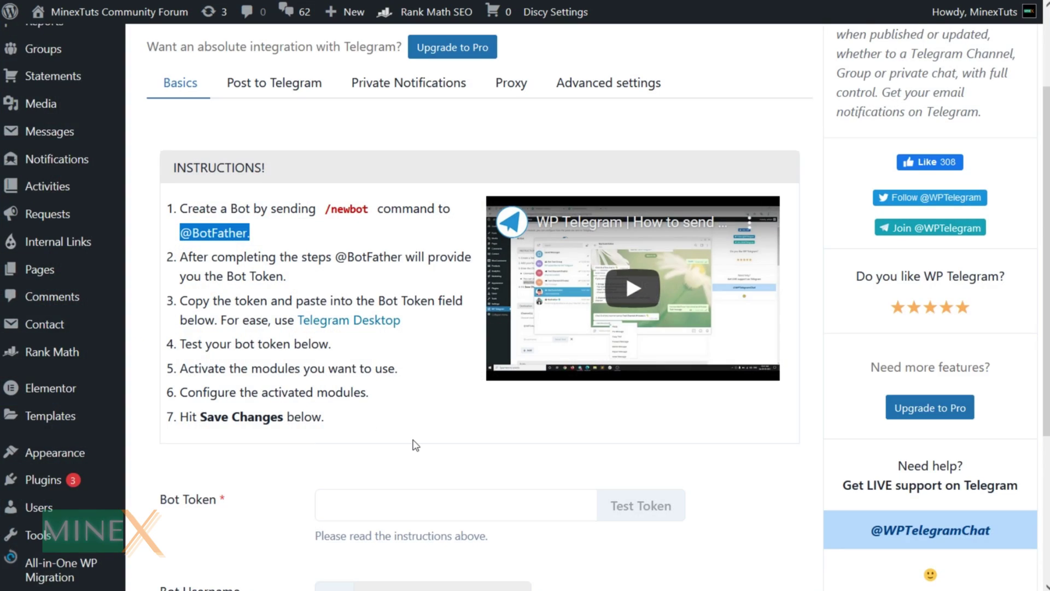
scroll(415, 445, down, 4)
key(ctrl+v)
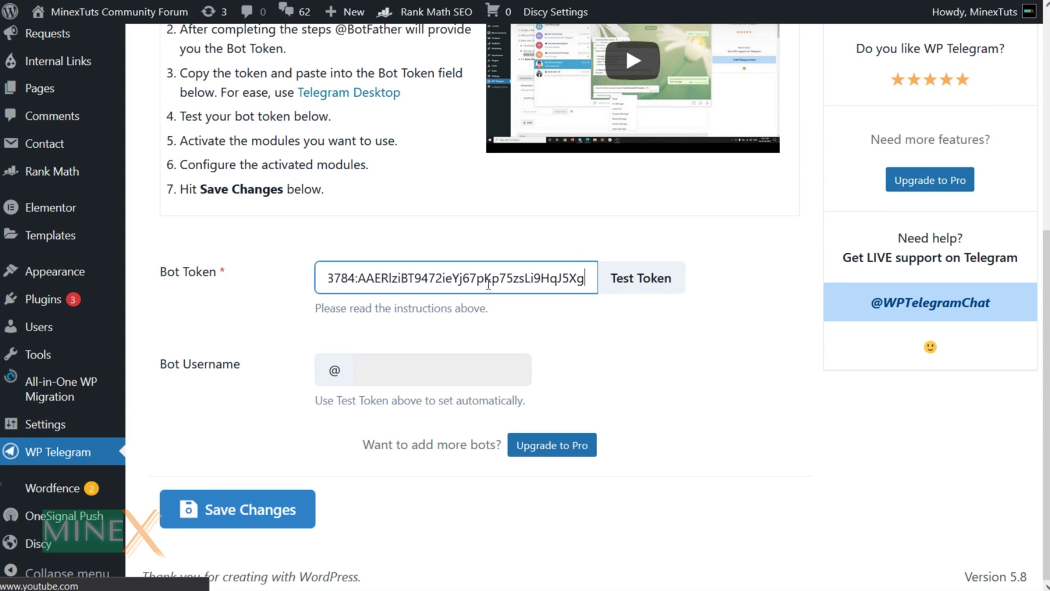
click(629, 277)
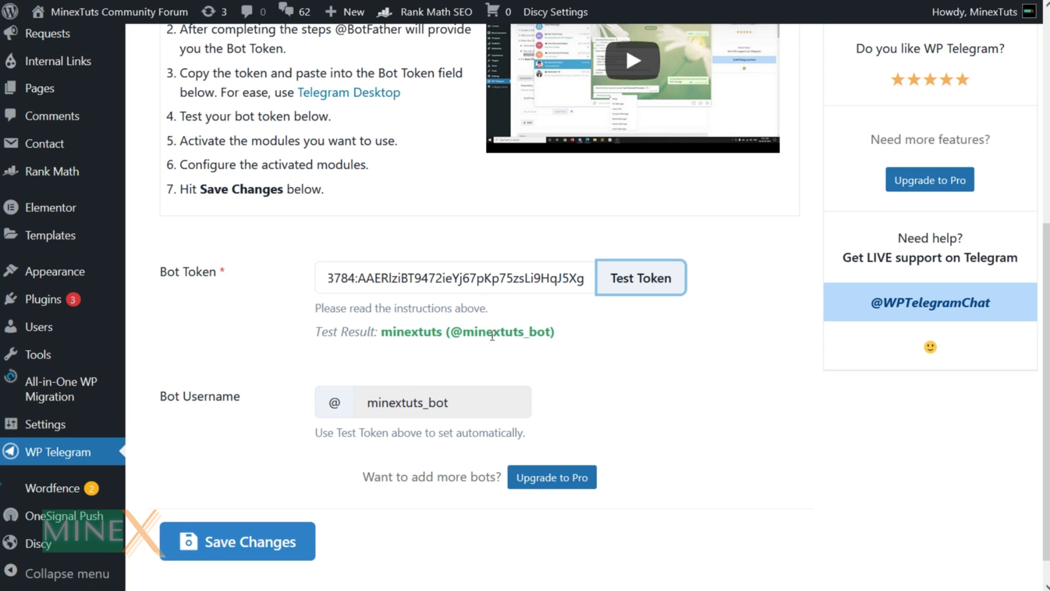
scroll(274, 507, down, 1)
click(274, 508)
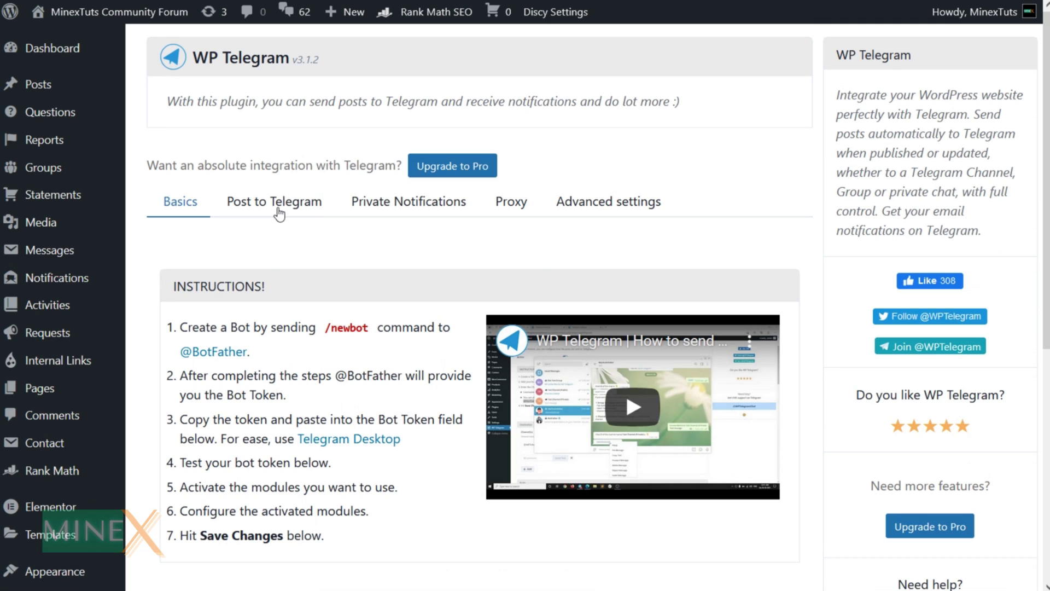
Activate the Post to Telegram module and scroll to its Destination settings
click(278, 212)
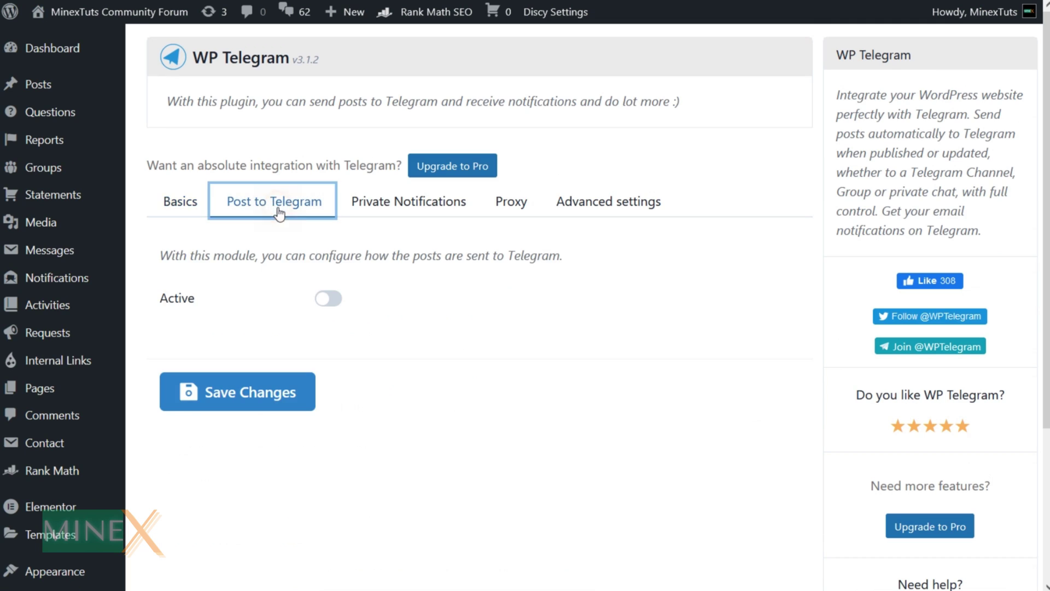
click(331, 299)
click(276, 175)
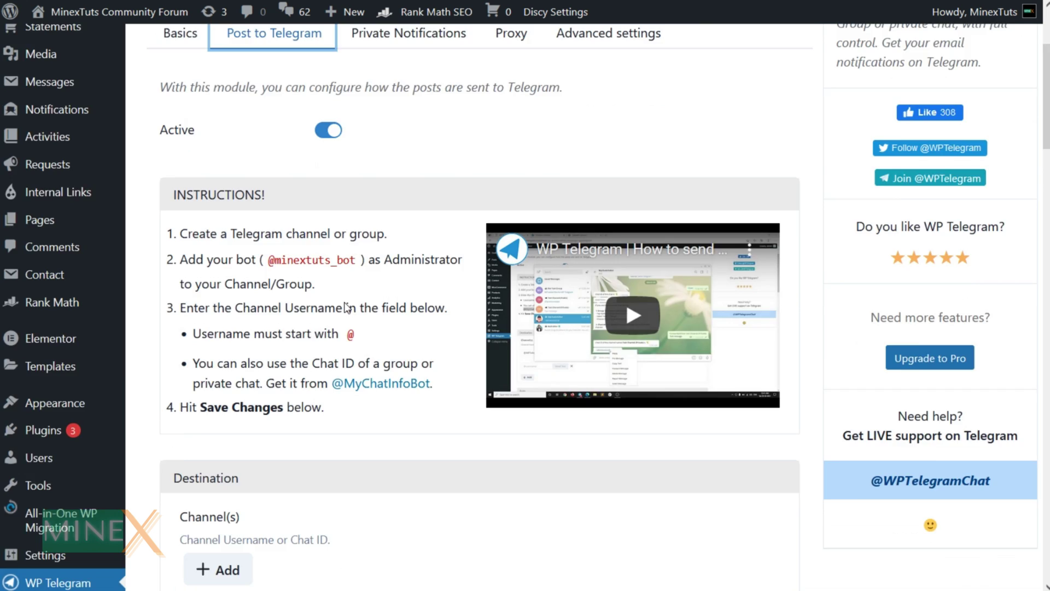
scroll(479, 328, down, 5)
click(314, 541)
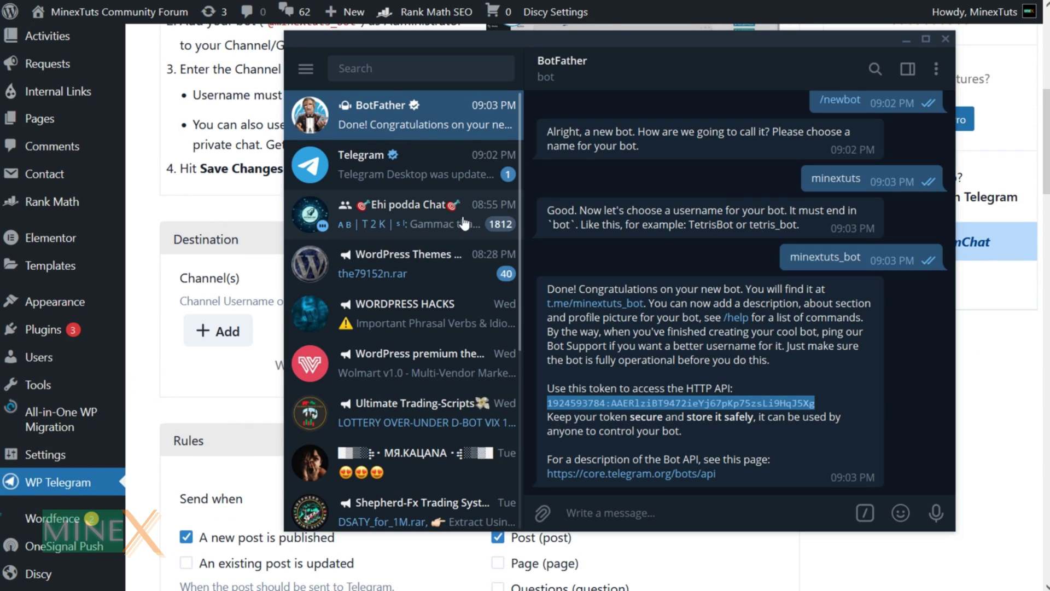
scroll(405, 301, down, 5)
click(405, 356)
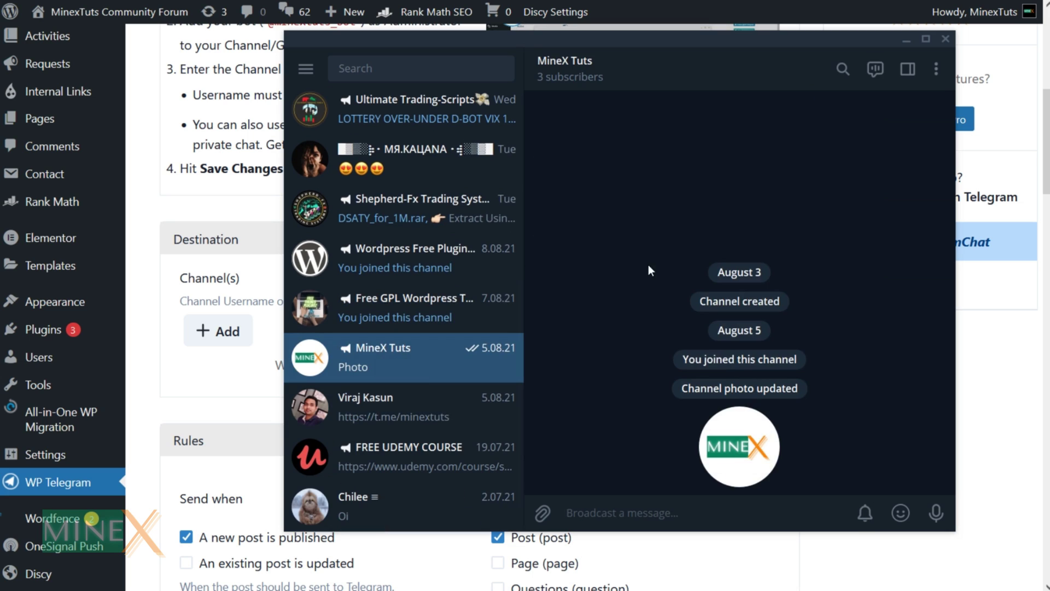
click(621, 76)
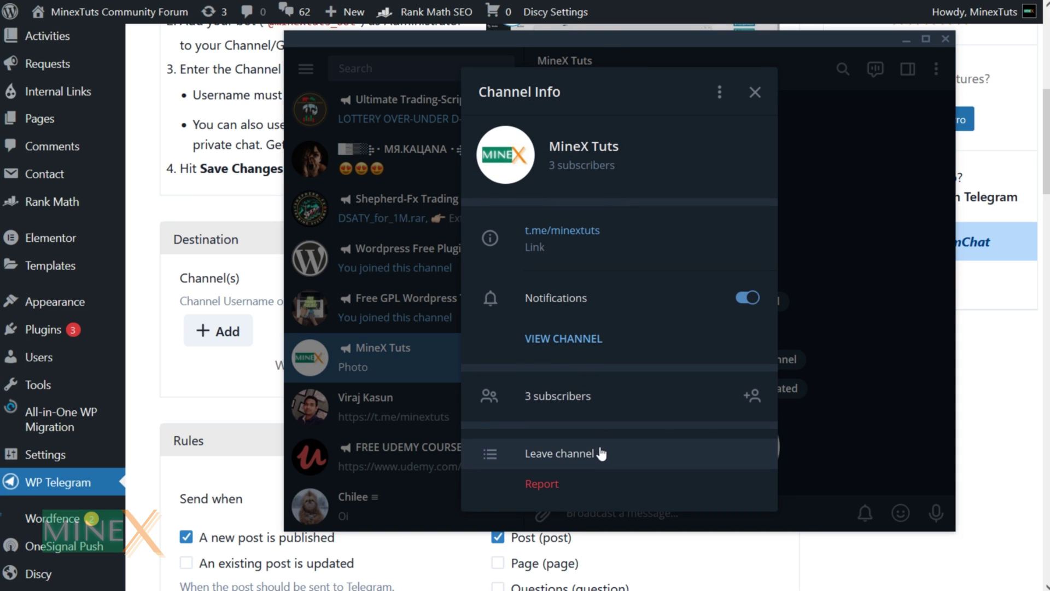
click(723, 96)
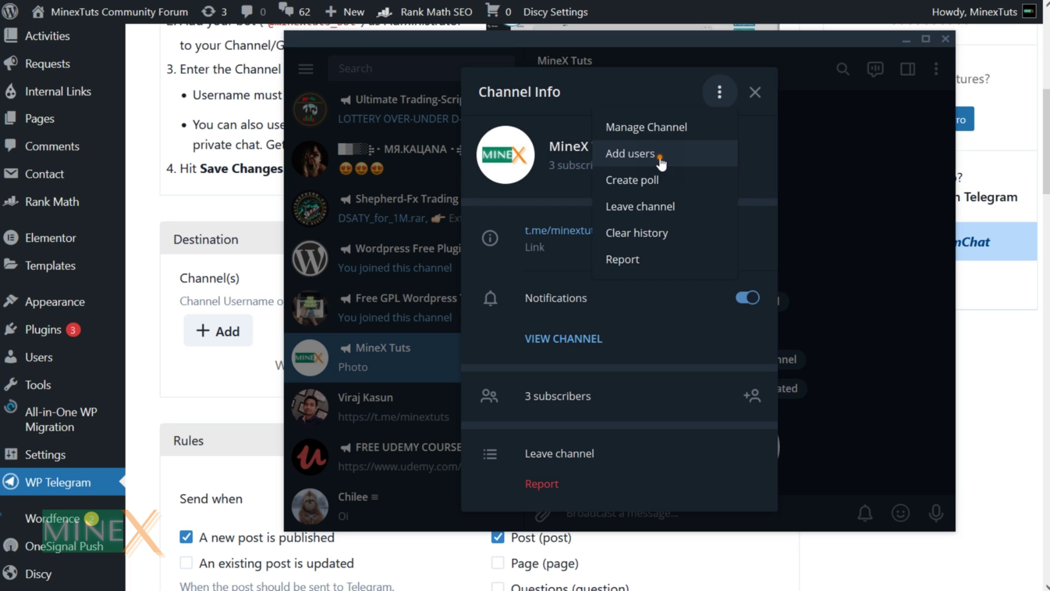
click(661, 158)
text(@minextuts_bot)
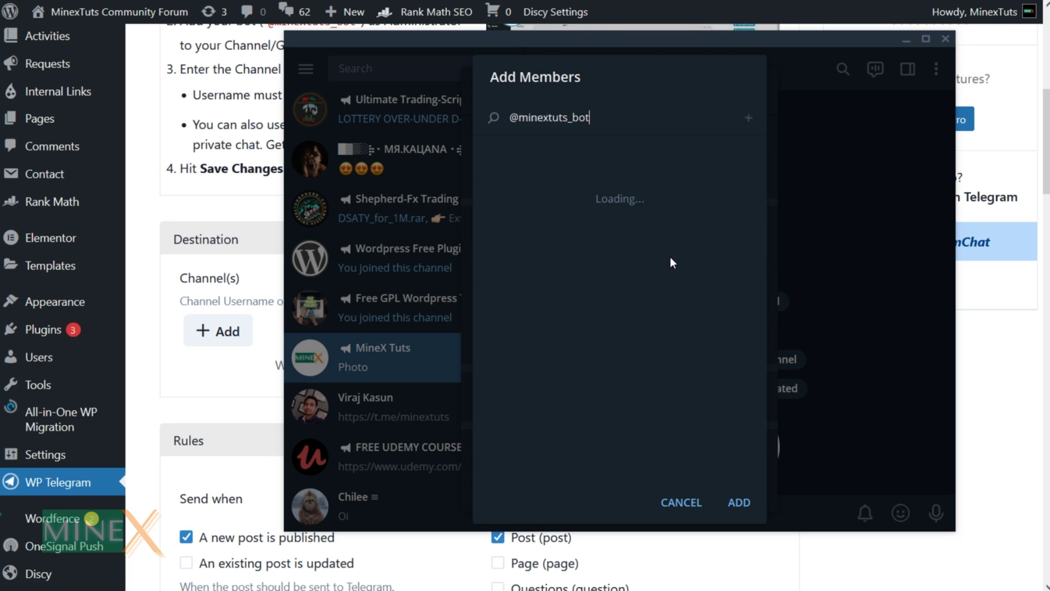
click(626, 155)
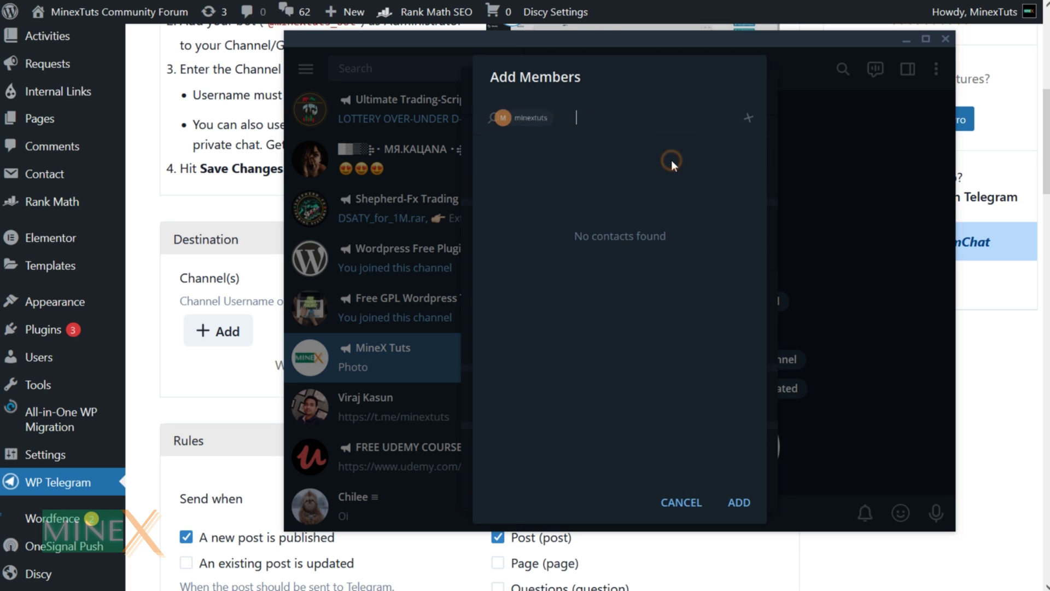
click(738, 500)
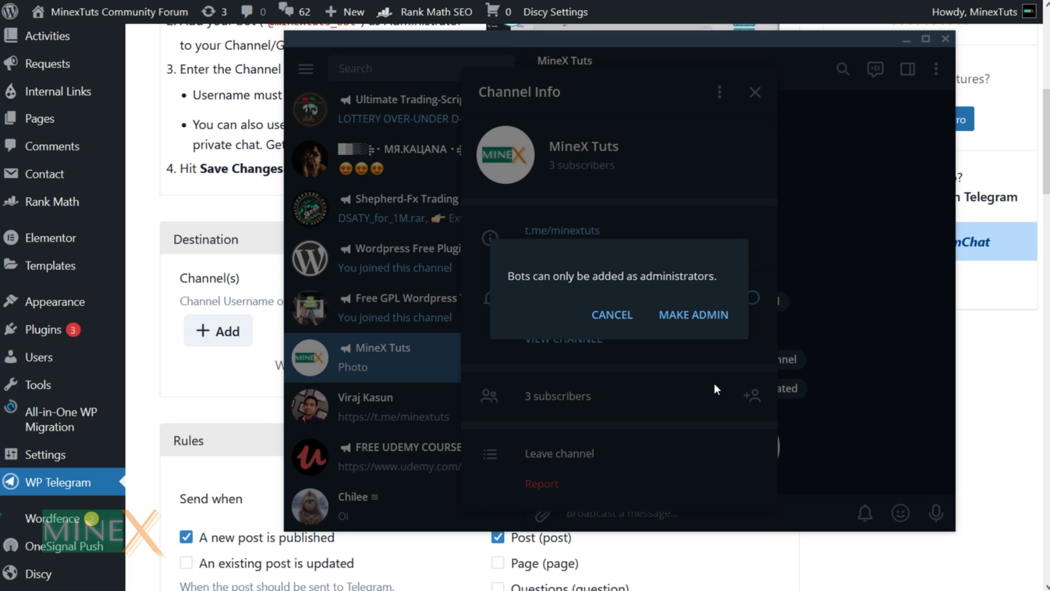
Make the bot an administrator with Add members rights, then copy the channel link
click(707, 316)
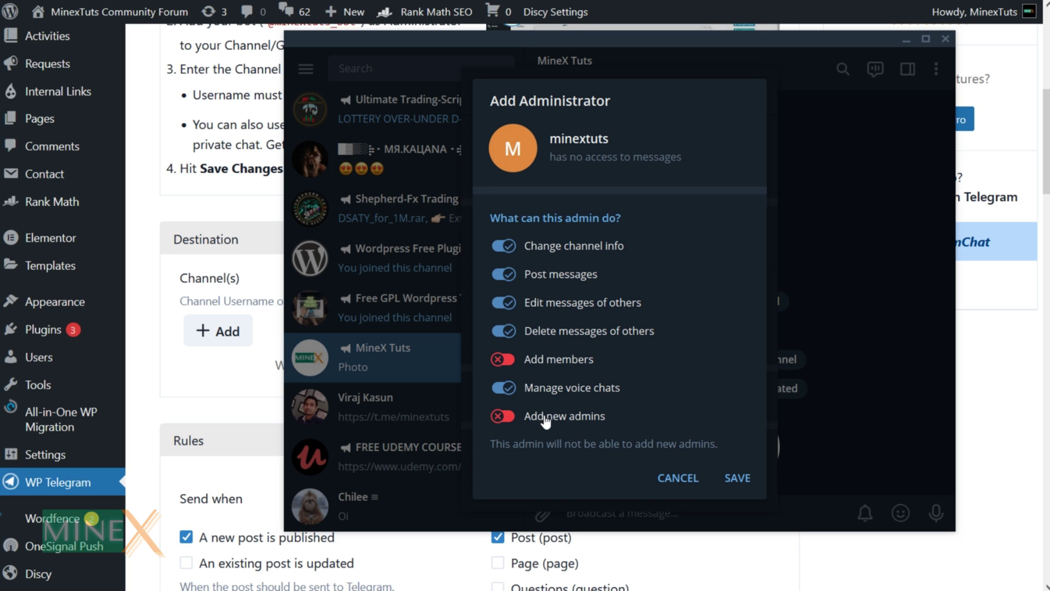
click(559, 359)
click(737, 480)
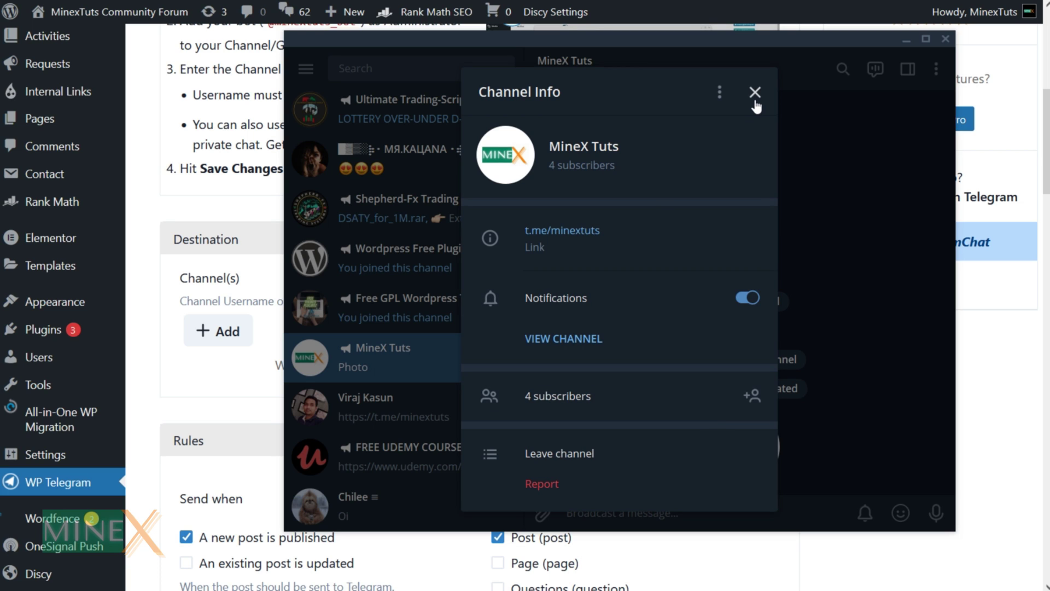
right_click(591, 234)
click(613, 251)
Add the MineX Tuts channel link as a new Post to Telegram destination
click(230, 217)
click(232, 341)
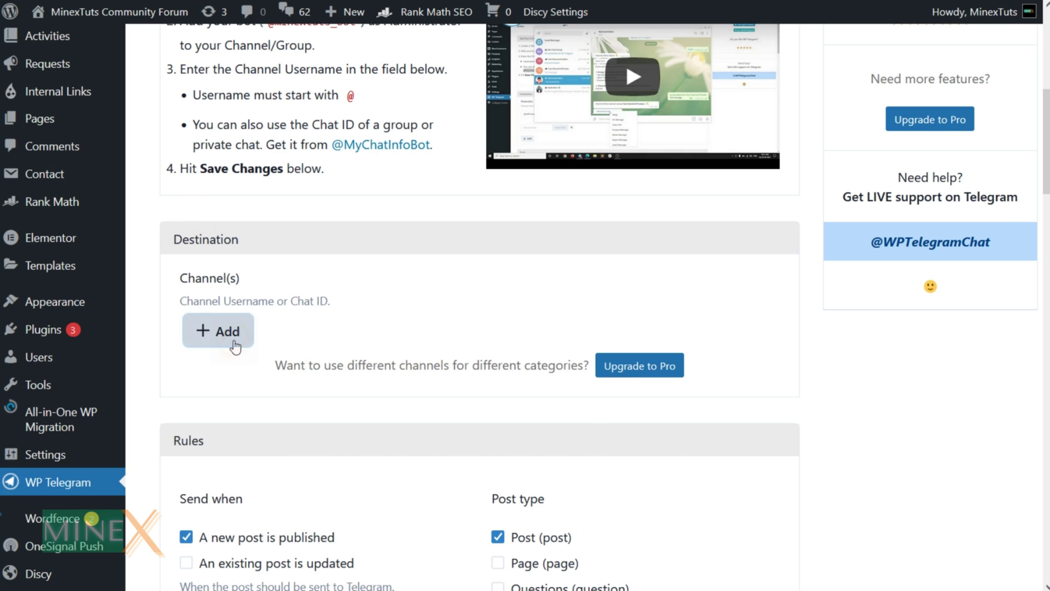
text(https://t.me/minextuts)
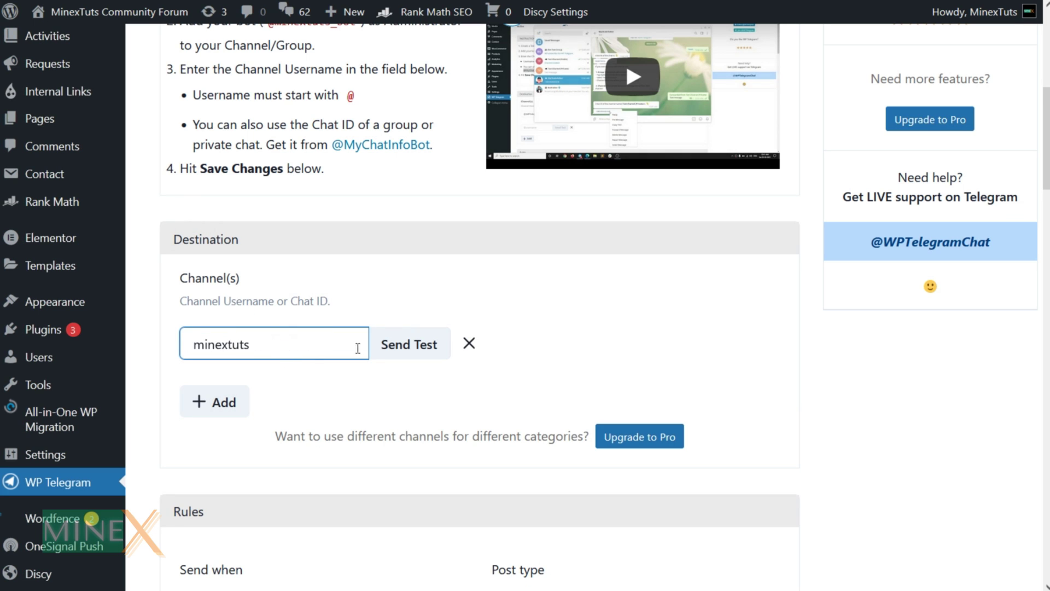
click(406, 354)
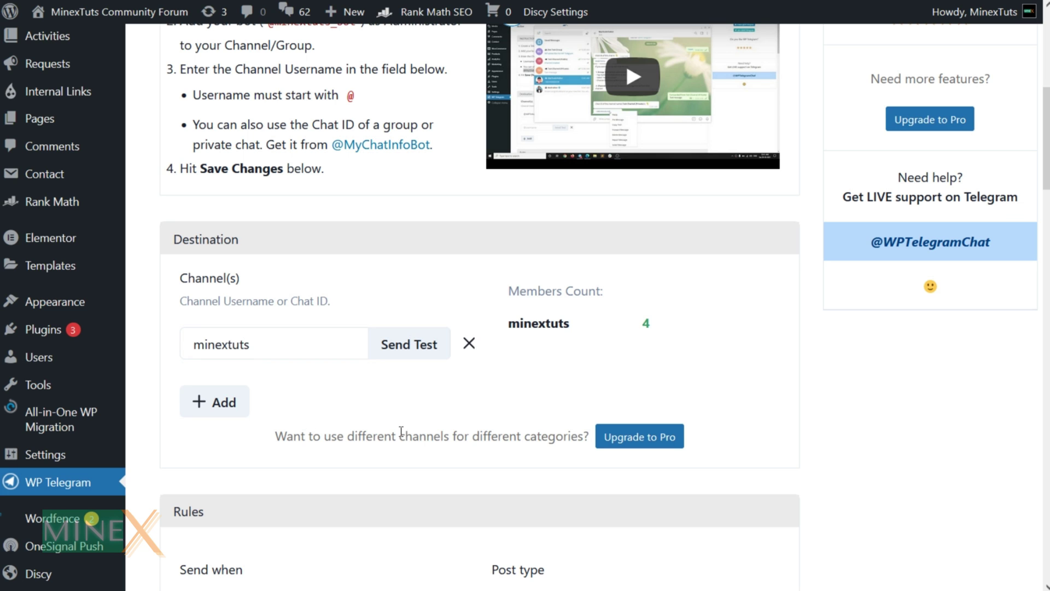
scroll(219, 486, down, 6)
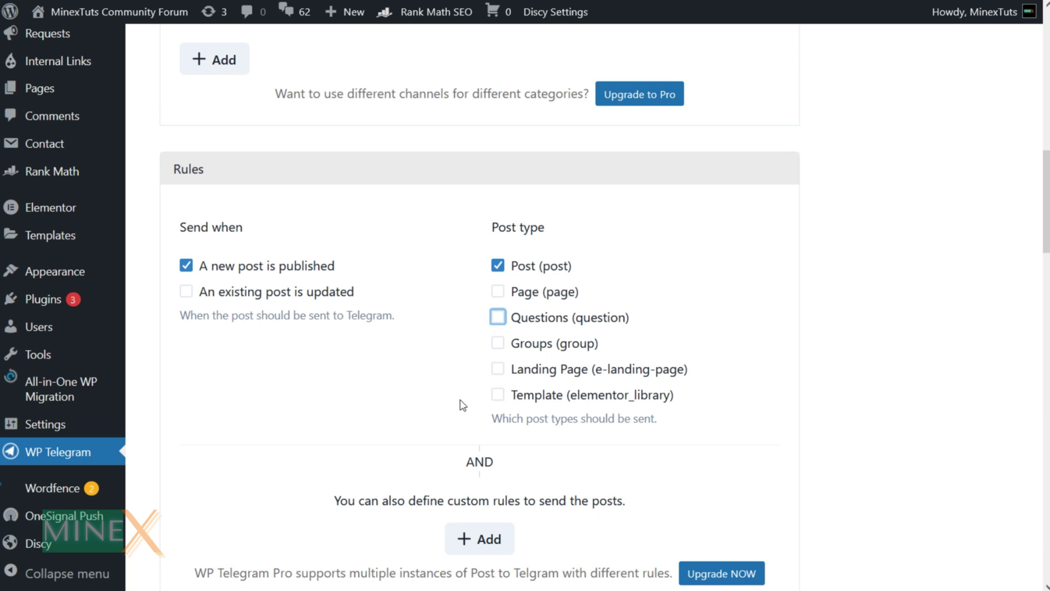
Expand the template macros list and set message formatting to Markdown style
scroll(462, 405, down, 6)
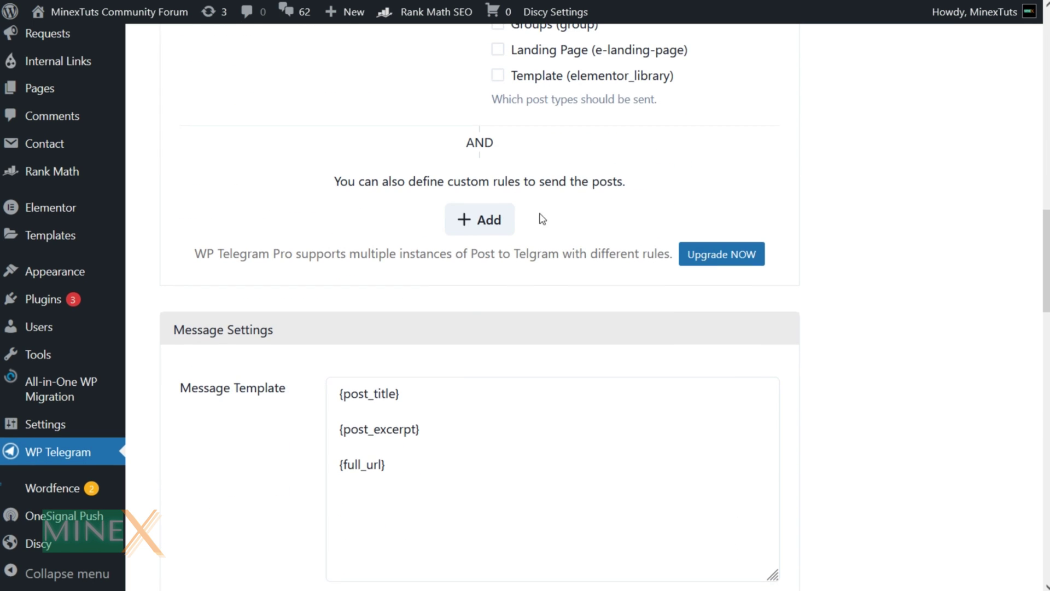
scroll(457, 369, down, 5)
scroll(457, 370, up, 1)
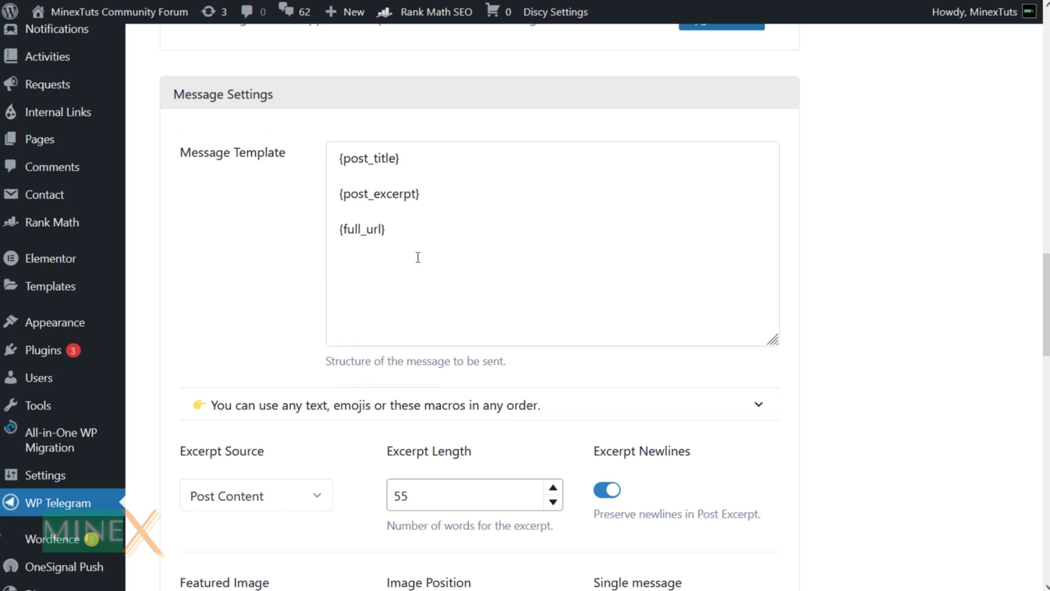
scroll(398, 212, down, 2)
click(769, 274)
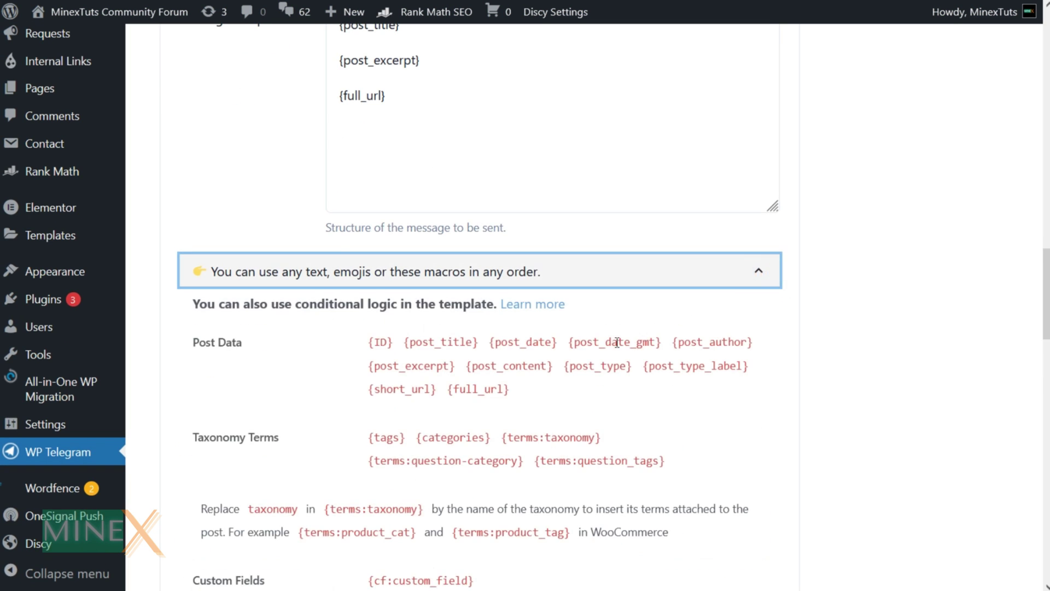
scroll(605, 348, down, 2)
scroll(604, 347, down, 1)
scroll(515, 188, down, 6)
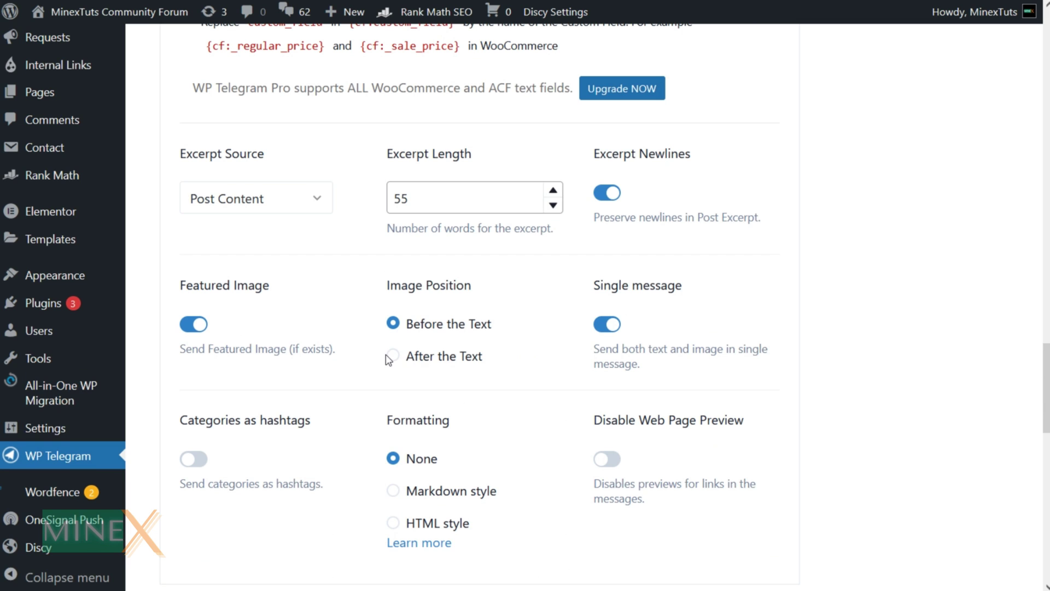
click(393, 491)
scroll(393, 491, down, 6)
Enable the inline URL button, edit its text, and save the Post to Telegram settings
click(194, 311)
click(489, 320)
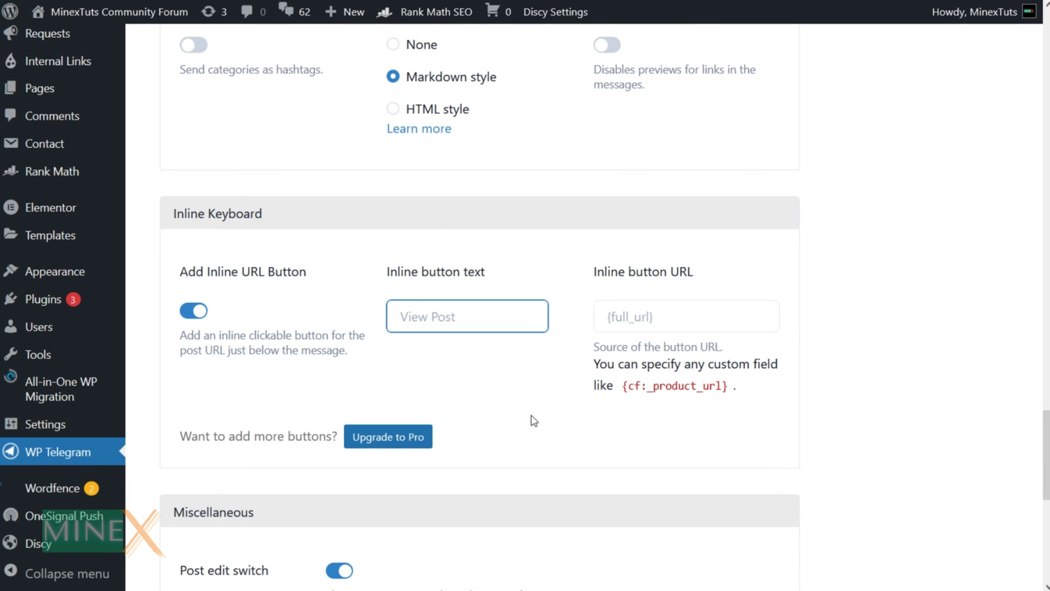
click(534, 420)
scroll(558, 394, down, 4)
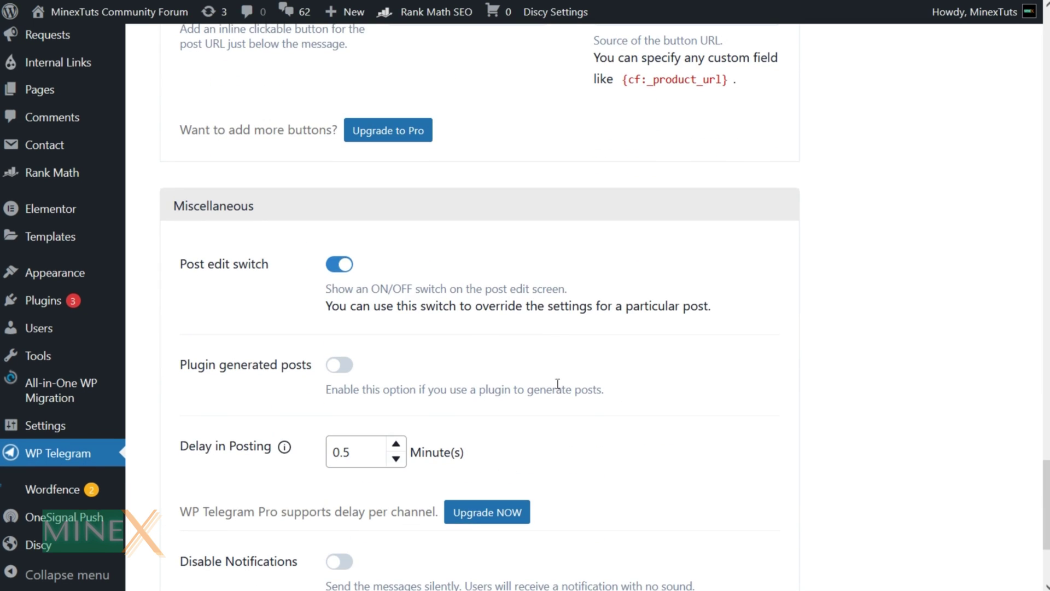
scroll(330, 379, down, 1)
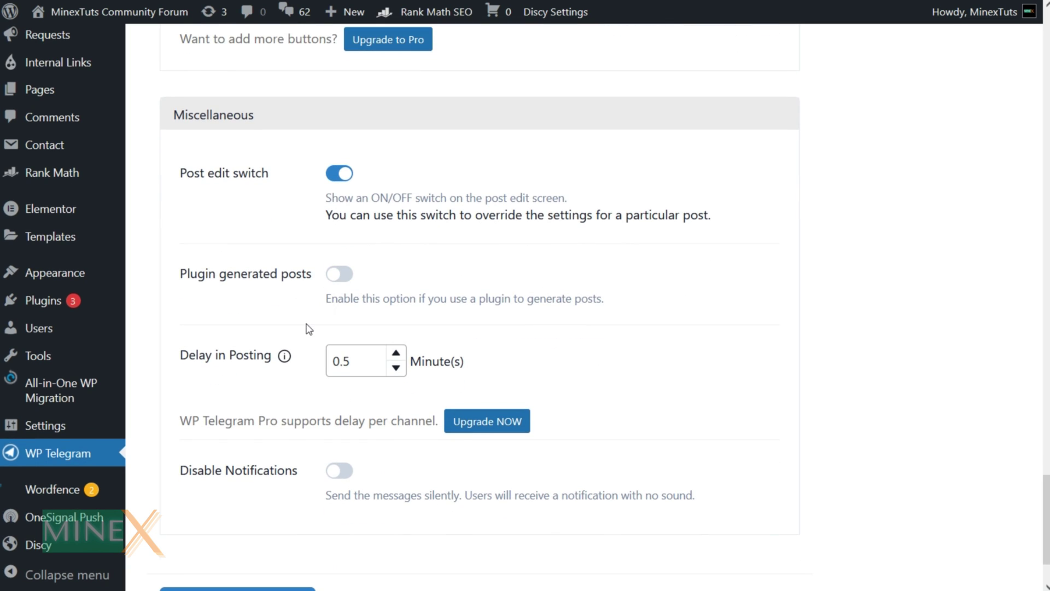
scroll(309, 328, down, 1)
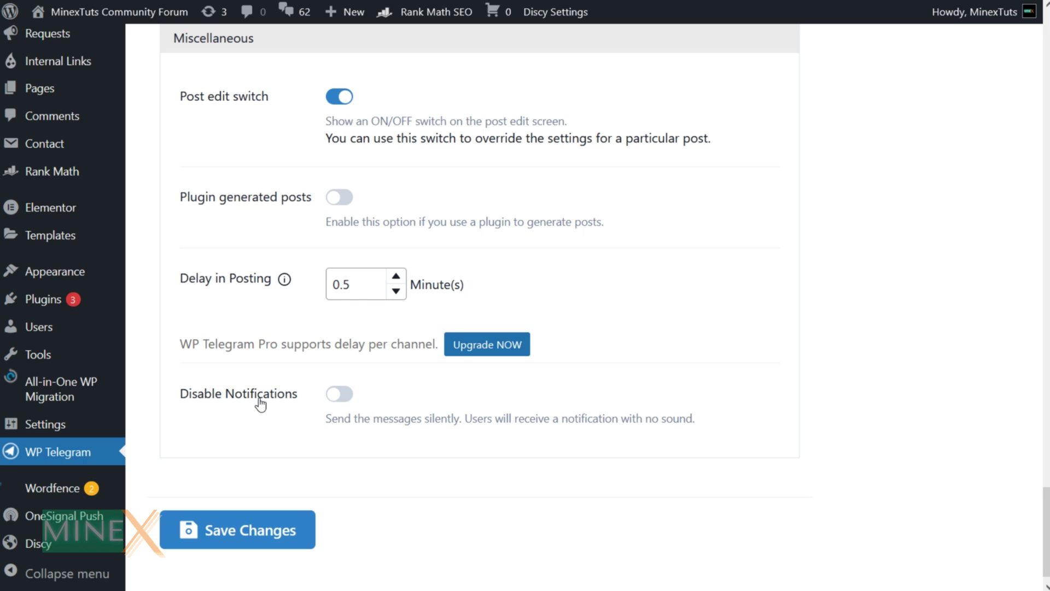
click(270, 544)
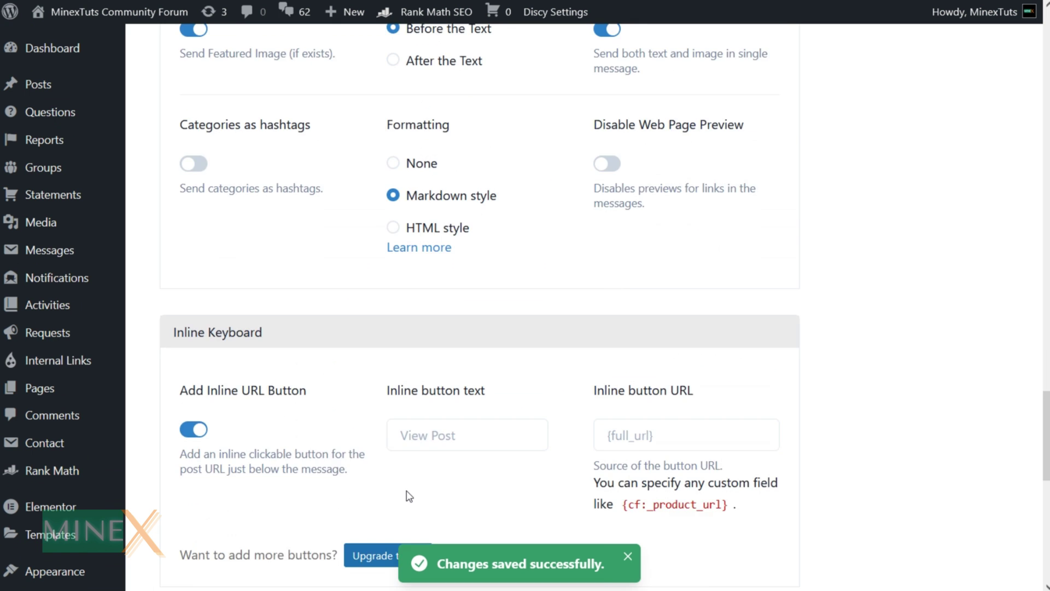
Browse the Private Notifications, Proxy and Advanced tabs, then return to the Basics tab
scroll(409, 487, down, 2)
scroll(410, 478, up, 2)
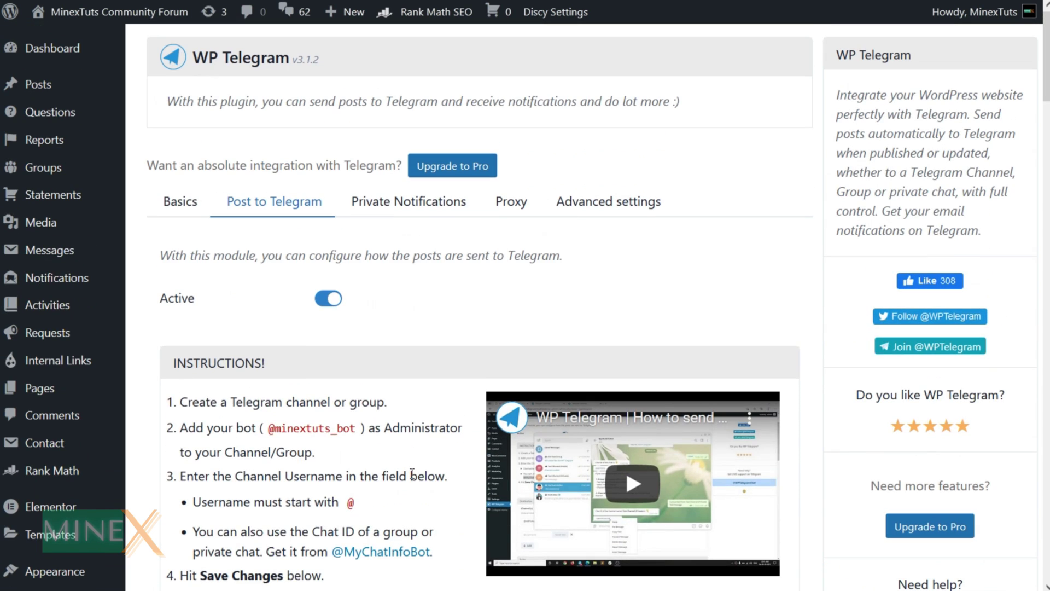
click(423, 213)
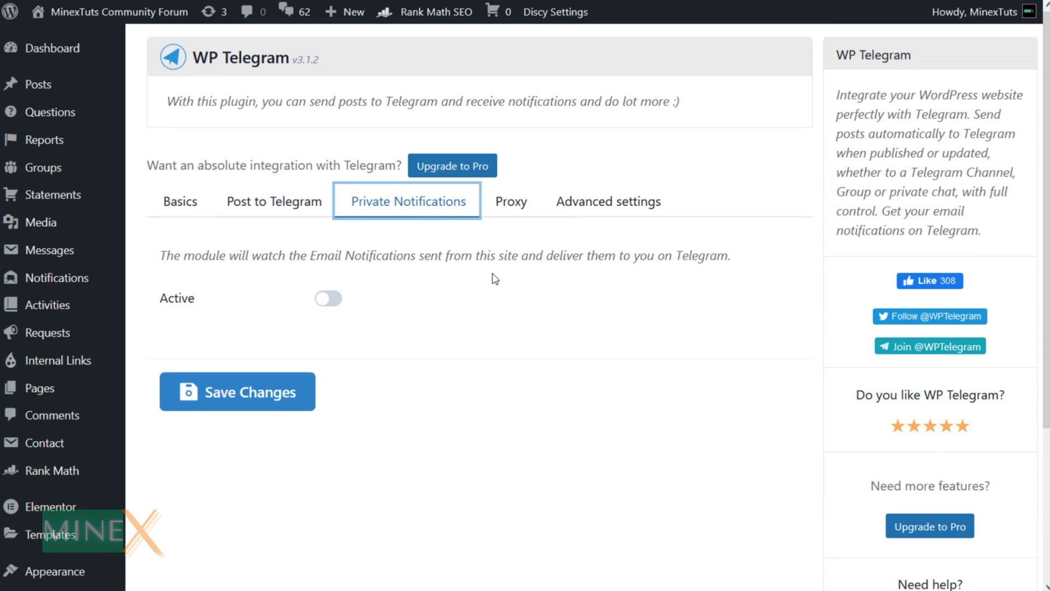
click(517, 217)
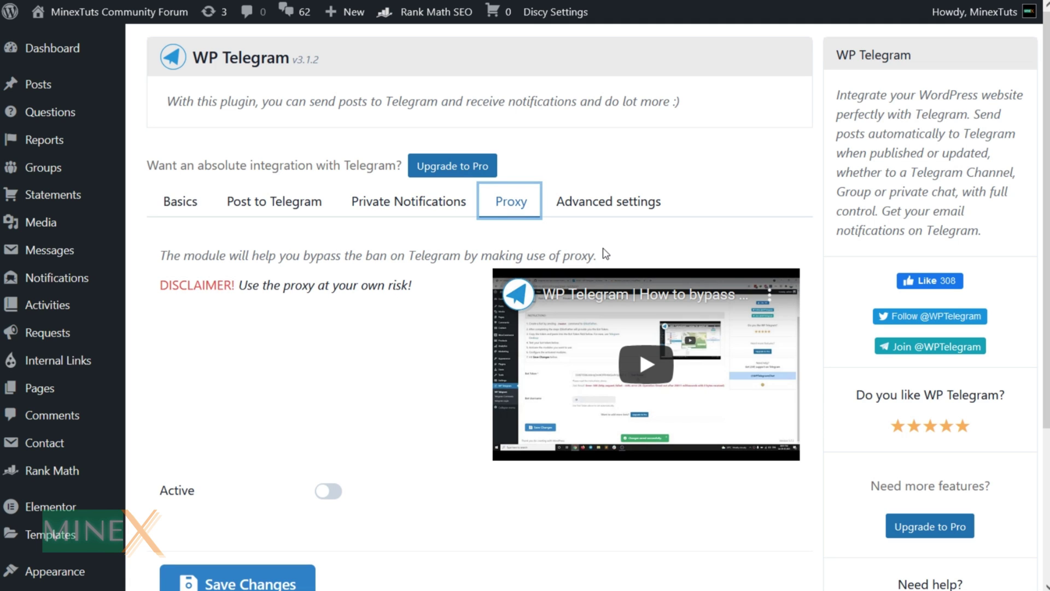
click(612, 213)
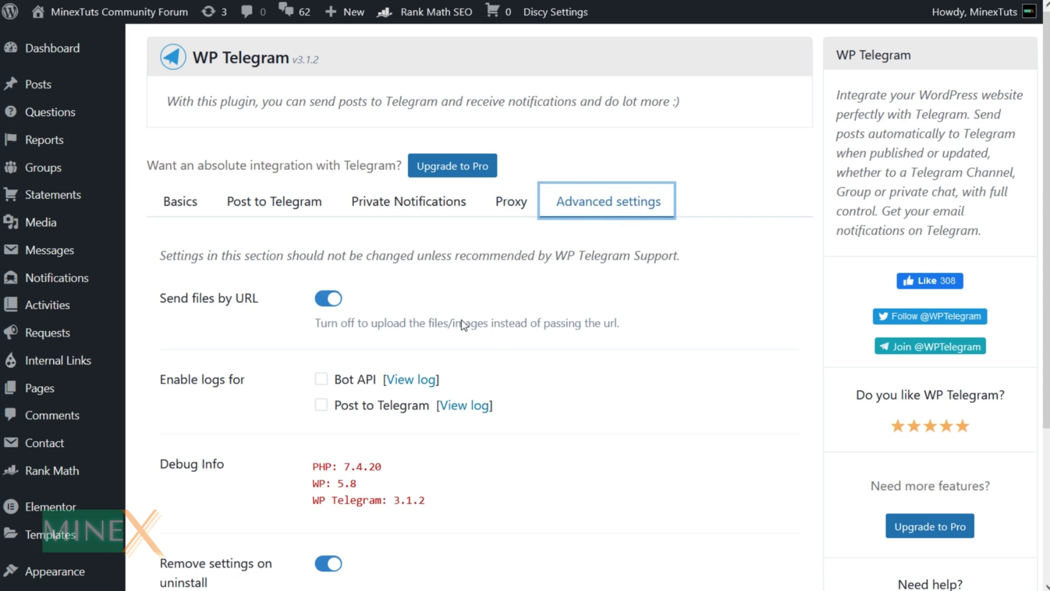
click(180, 202)
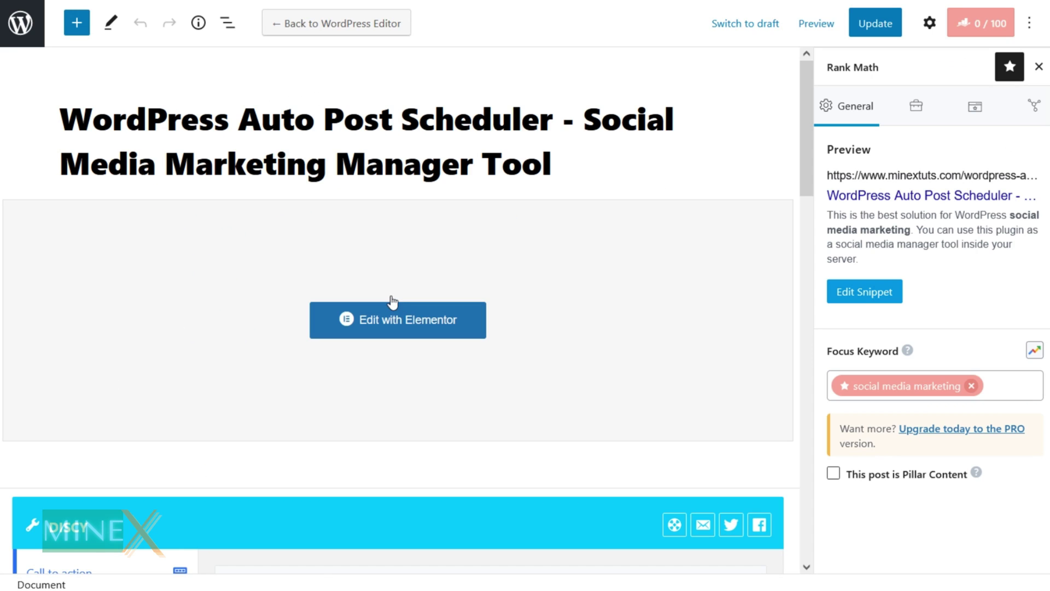
Switch on Send to Telegram for the Auto Post Scheduler post, update it, and exit the editor
click(924, 23)
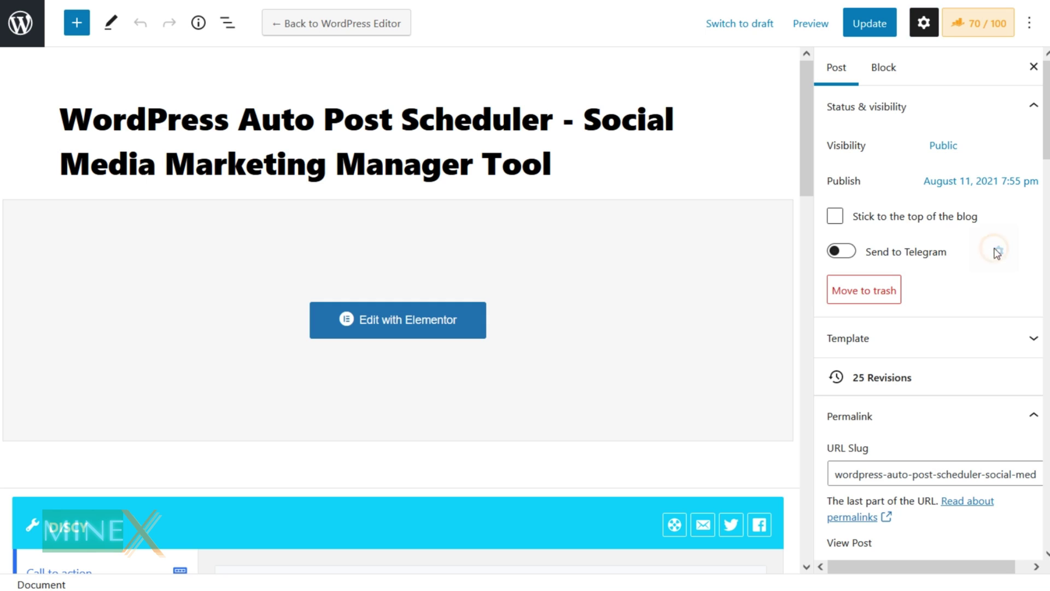
click(871, 257)
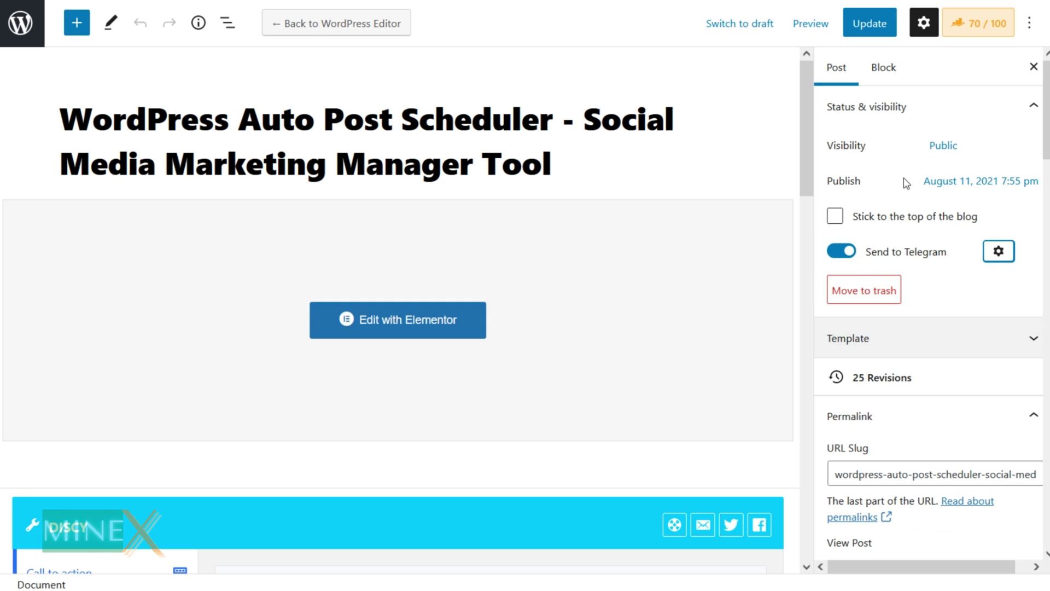
click(870, 30)
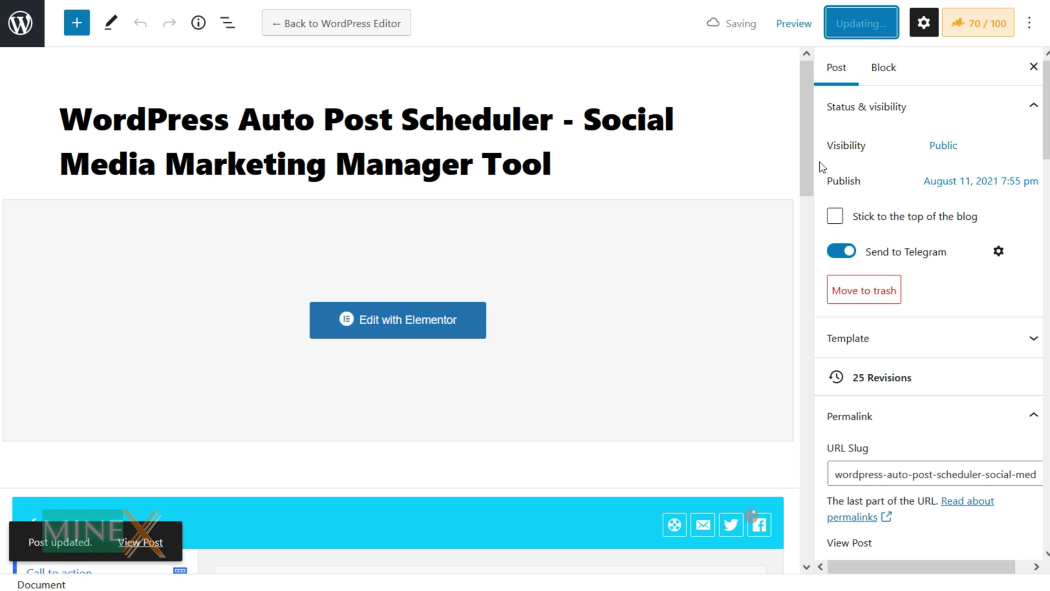
click(21, 23)
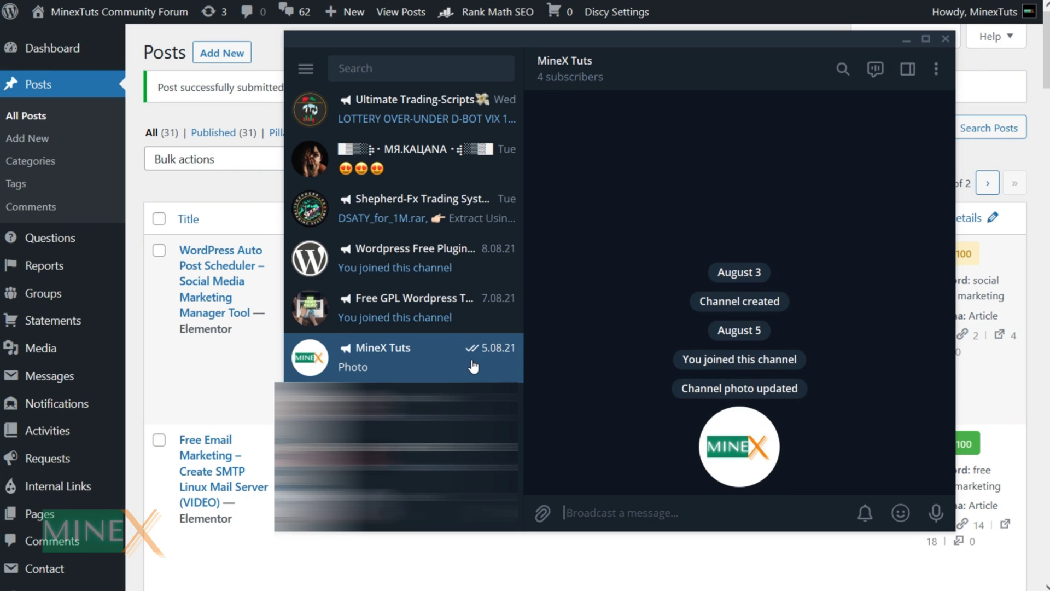
Scroll to the new Auto Post Scheduler post in MineX Tuts and download its full image
scroll(471, 367, up, 3)
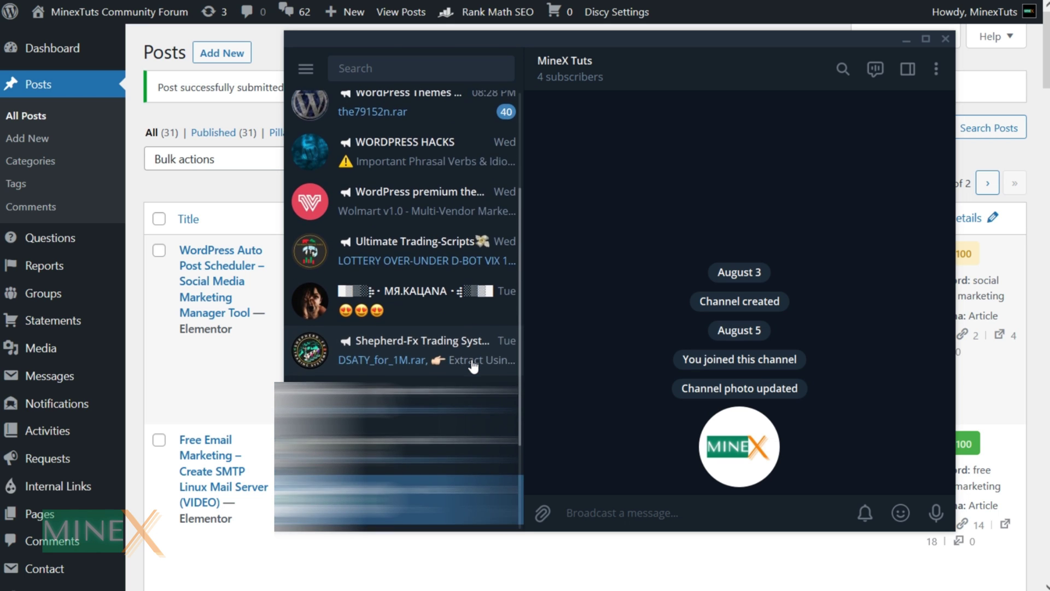
scroll(470, 366, down, 2)
scroll(512, 341, up, 3)
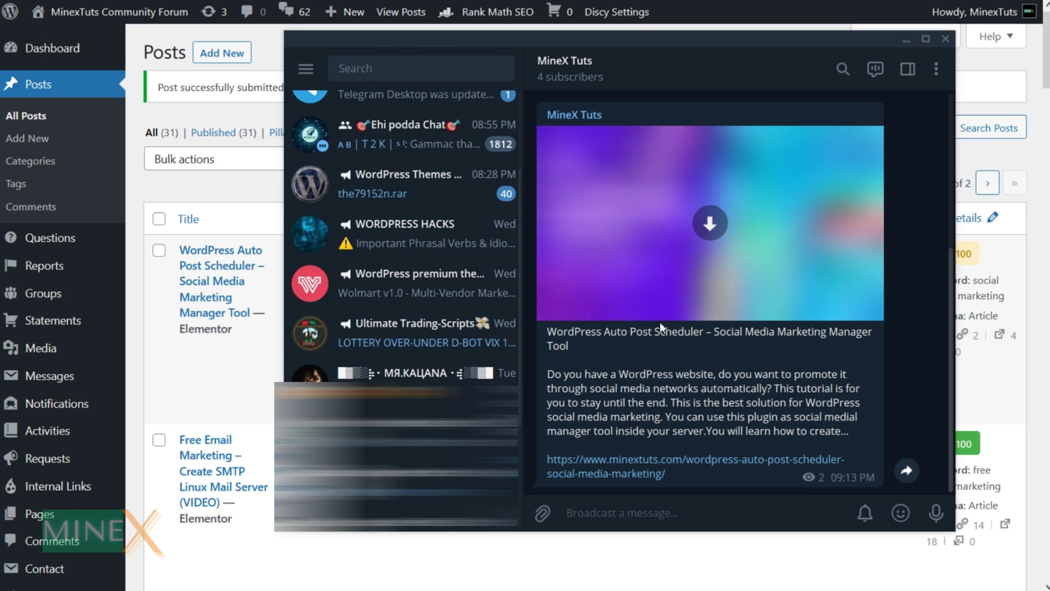
scroll(662, 331, up, 1)
scroll(662, 332, down, 1)
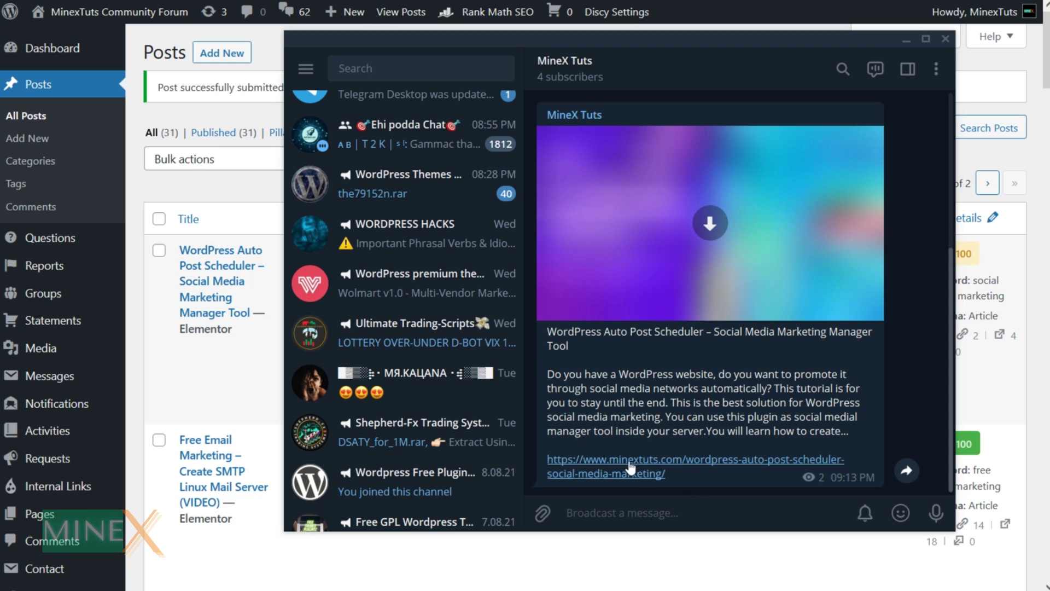
scroll(706, 322, up, 2)
click(707, 312)
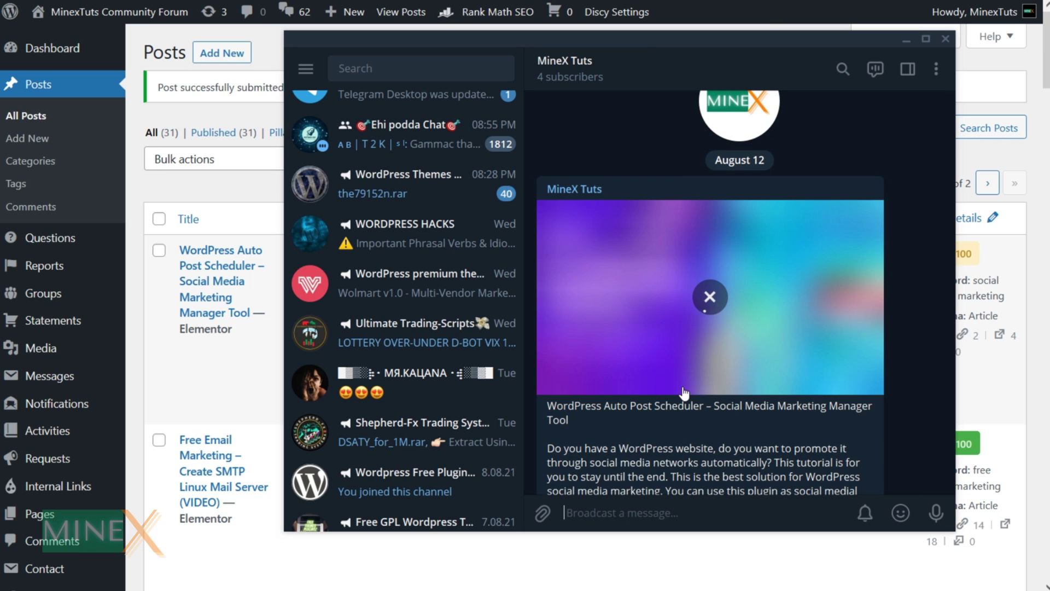
scroll(684, 392, down, 2)
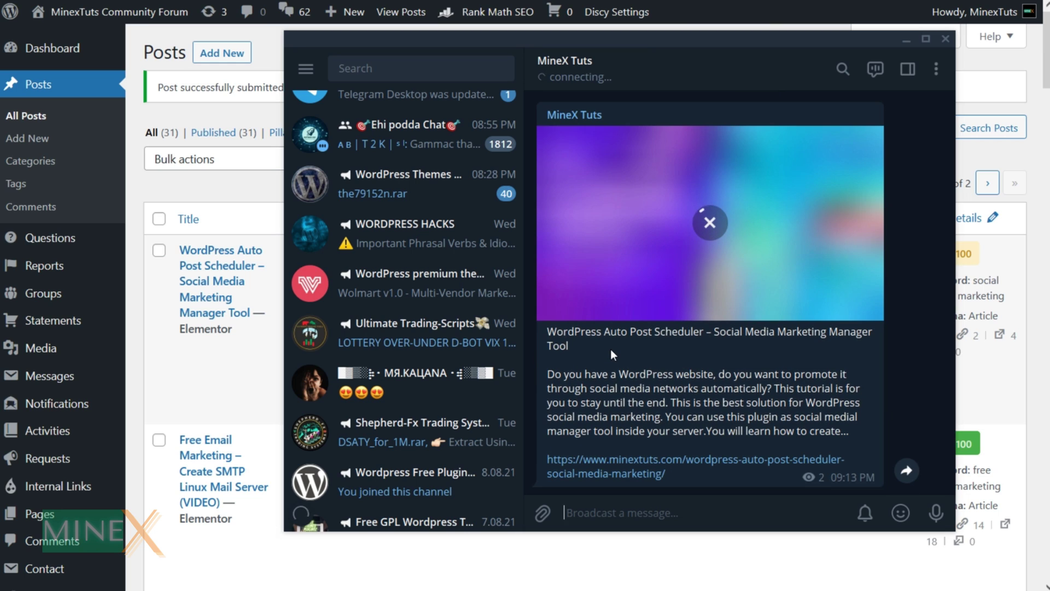
scroll(732, 339, up, 3)
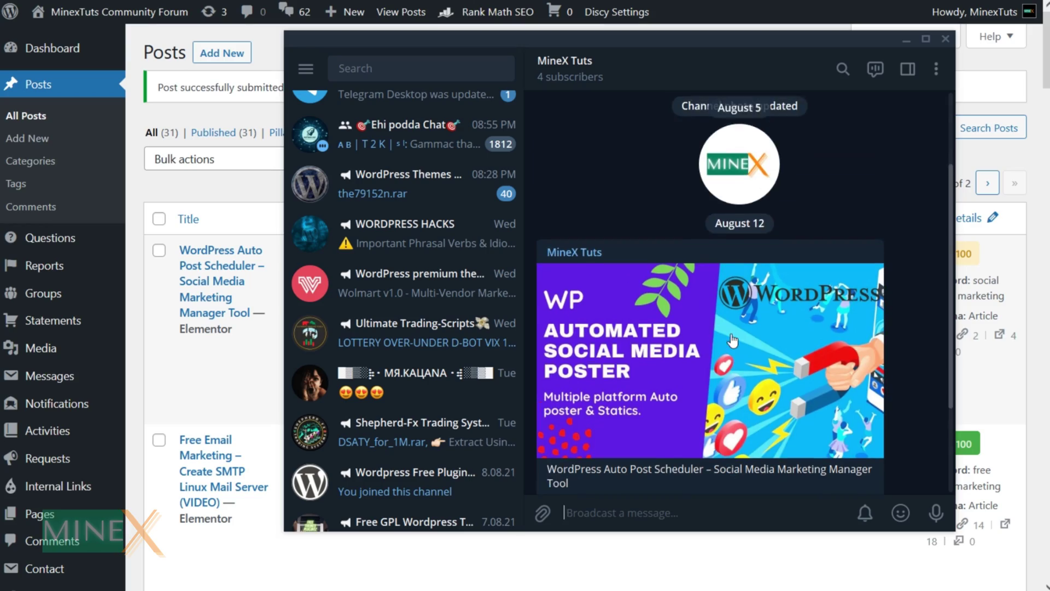
scroll(732, 340, down, 3)
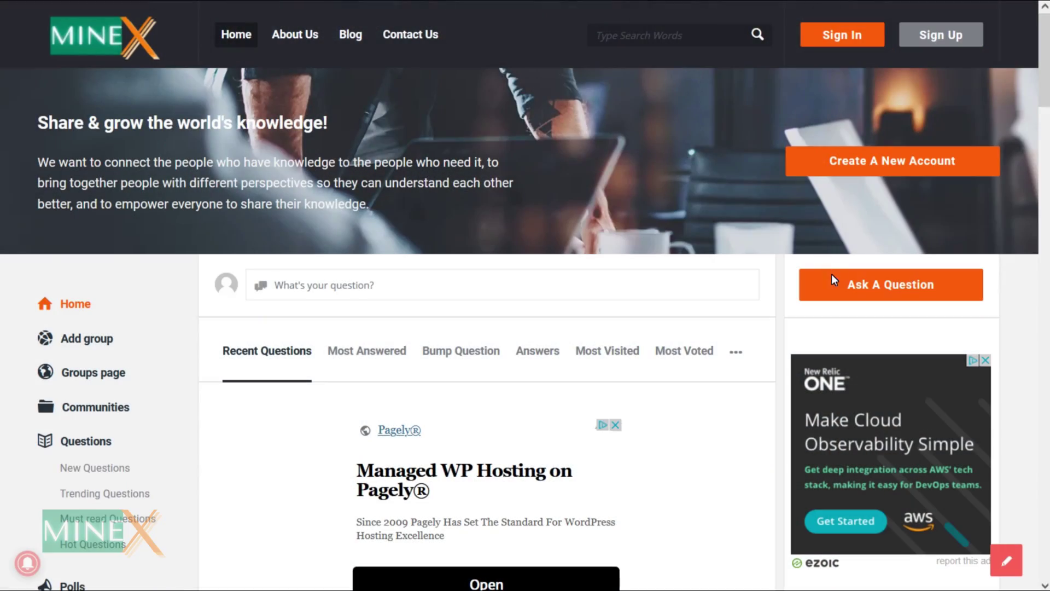
Bring up the Ask A Question form and scroll through its empty username, e-mail, title, category and details fields
click(832, 276)
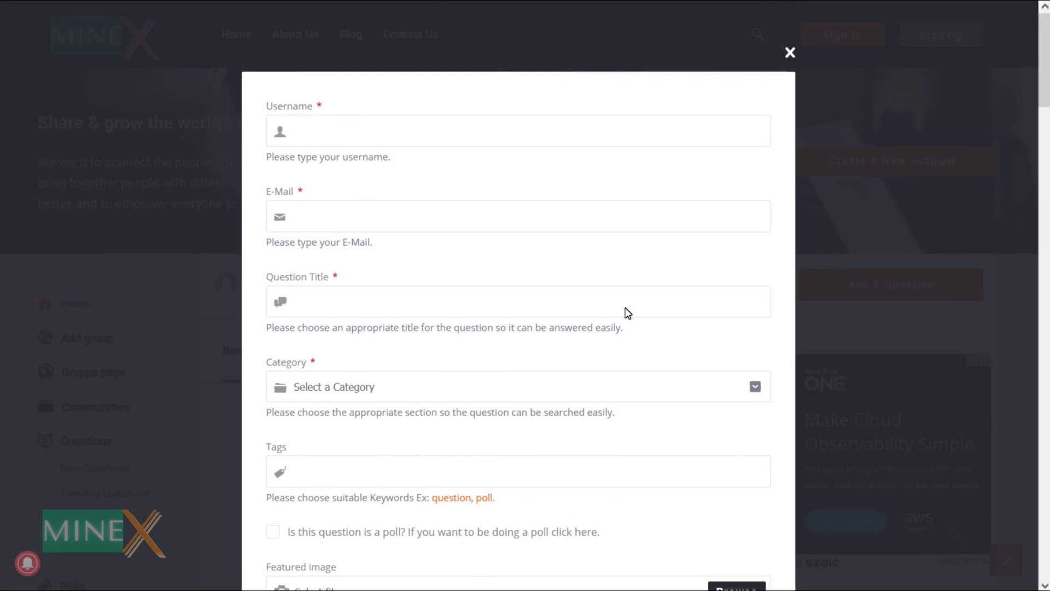
scroll(628, 313, down, 10)
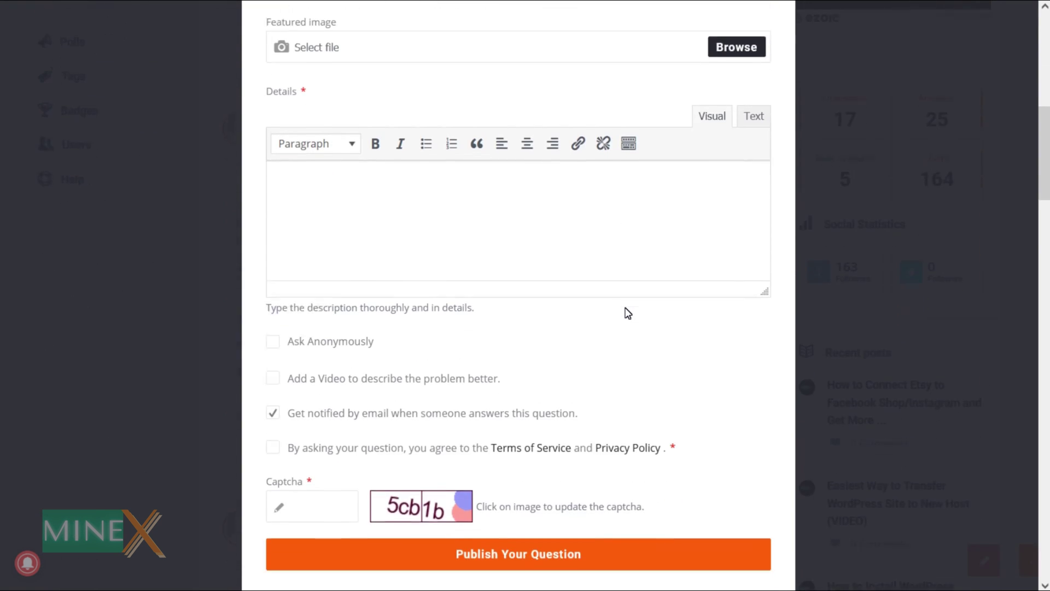